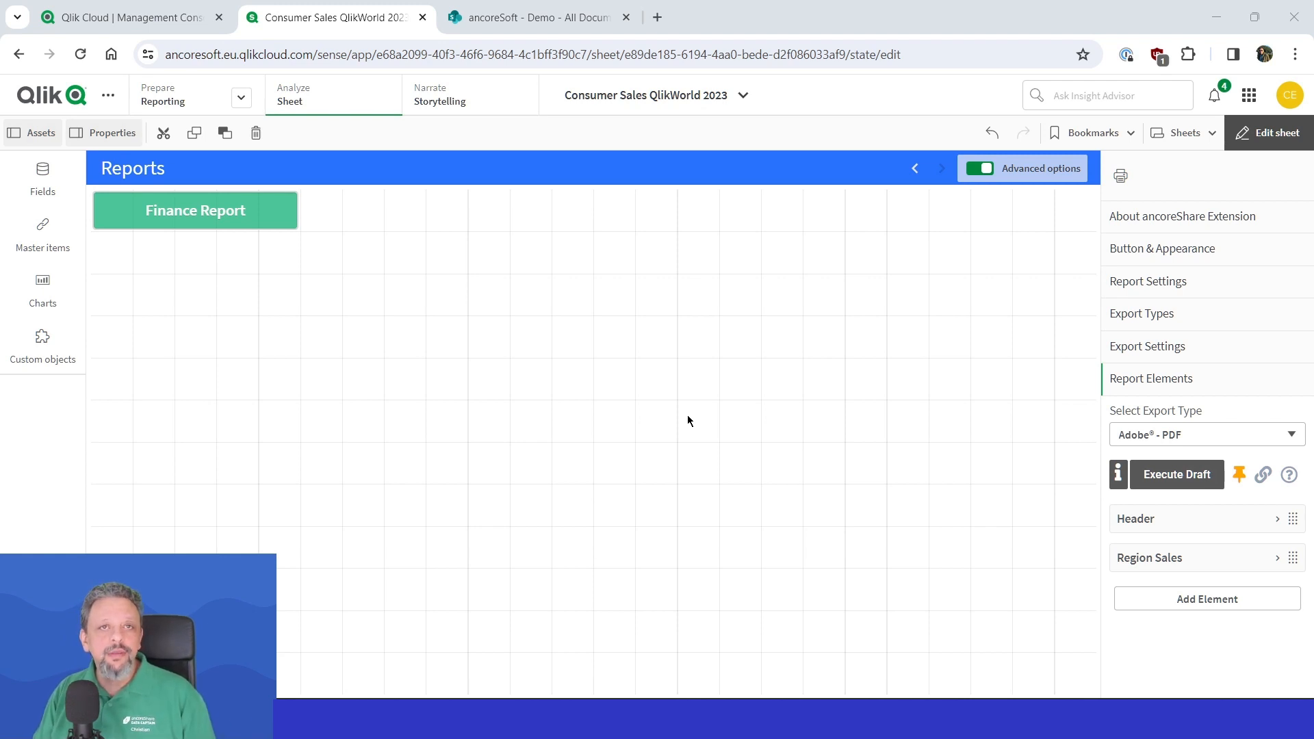
Create a shared space named Finance Reports Access in the Management Console and open its member management
click(117, 17)
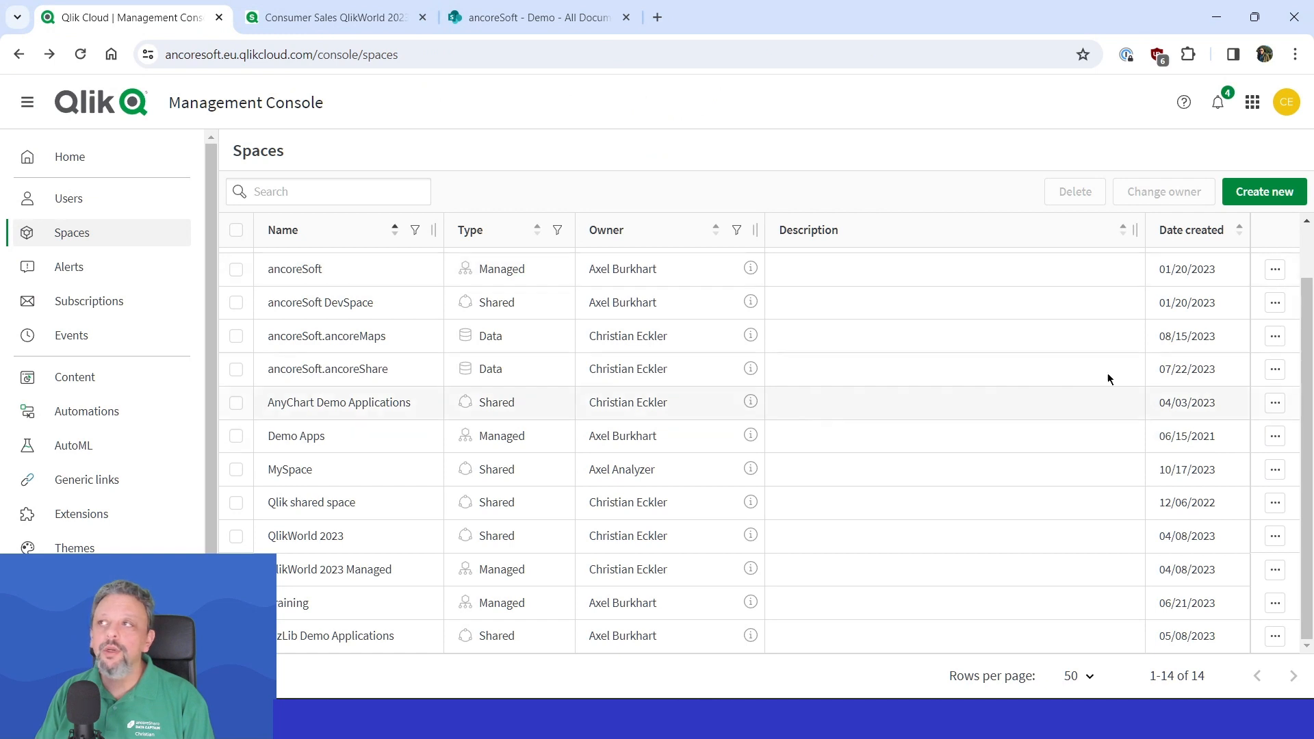
click(1280, 193)
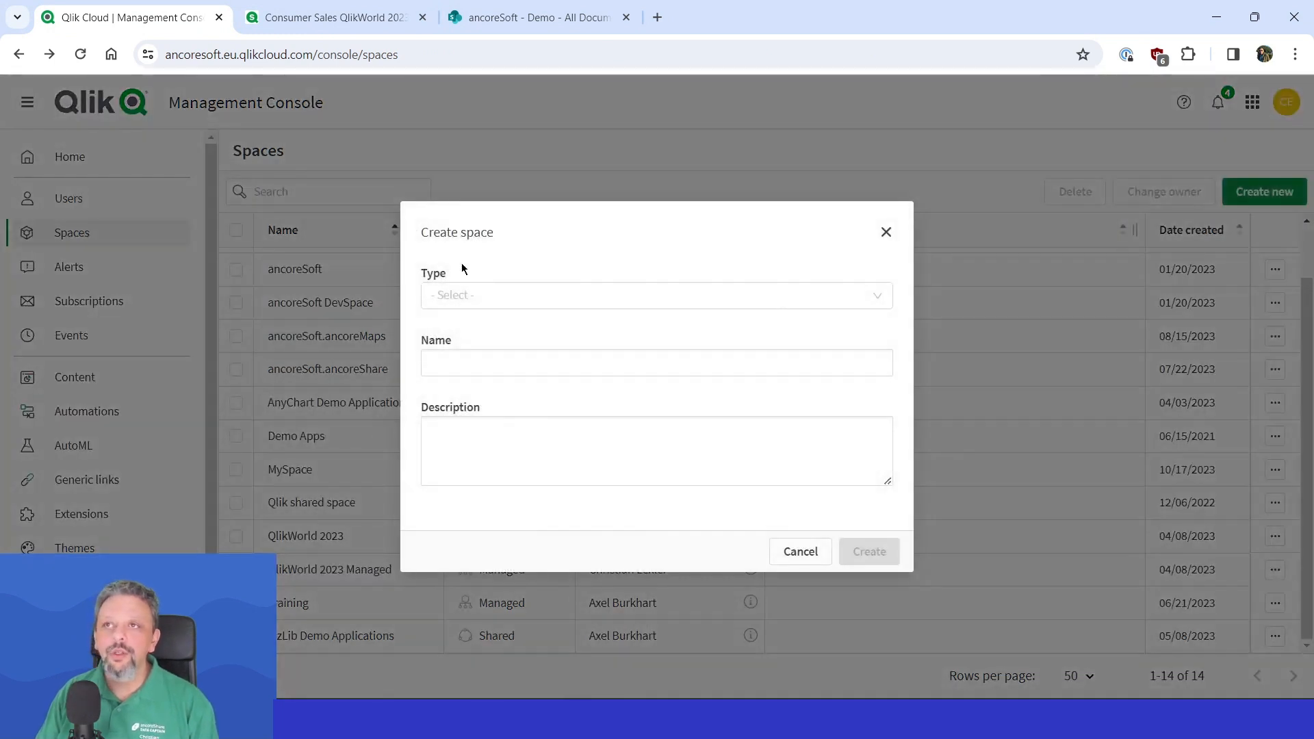
click(484, 290)
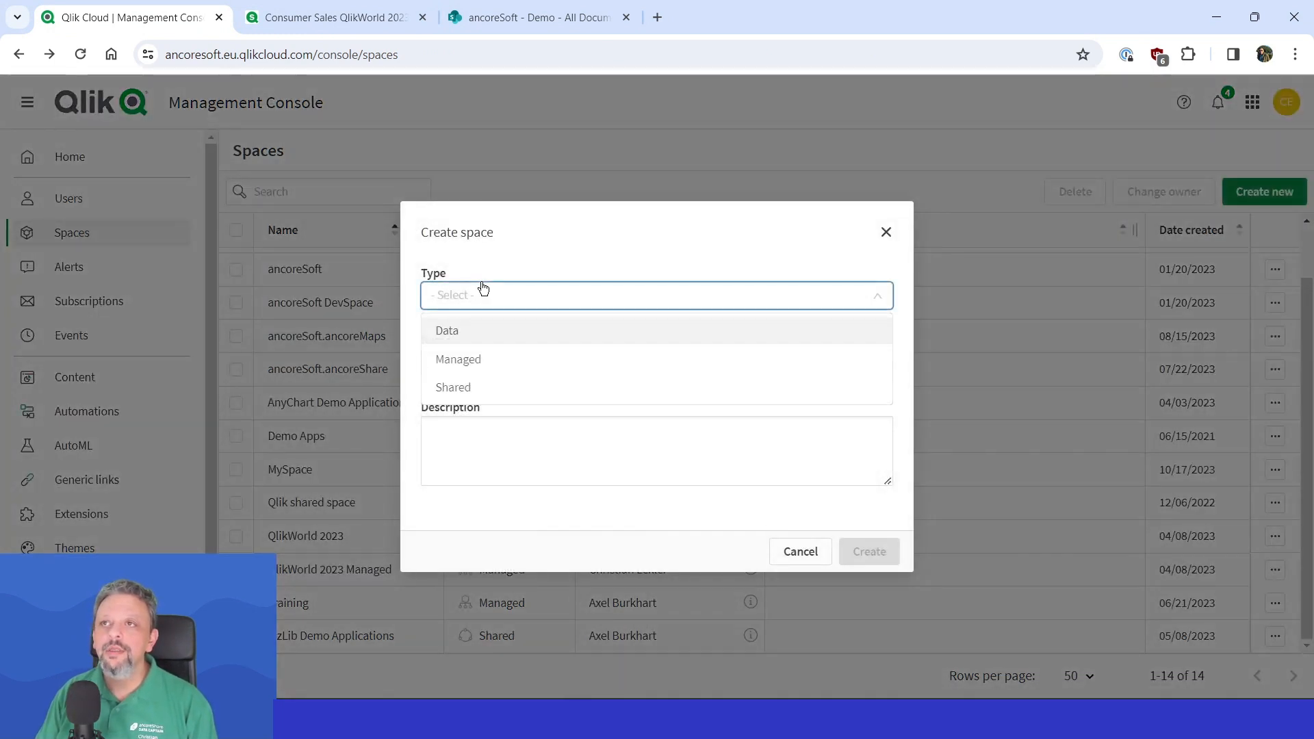
click(455, 388)
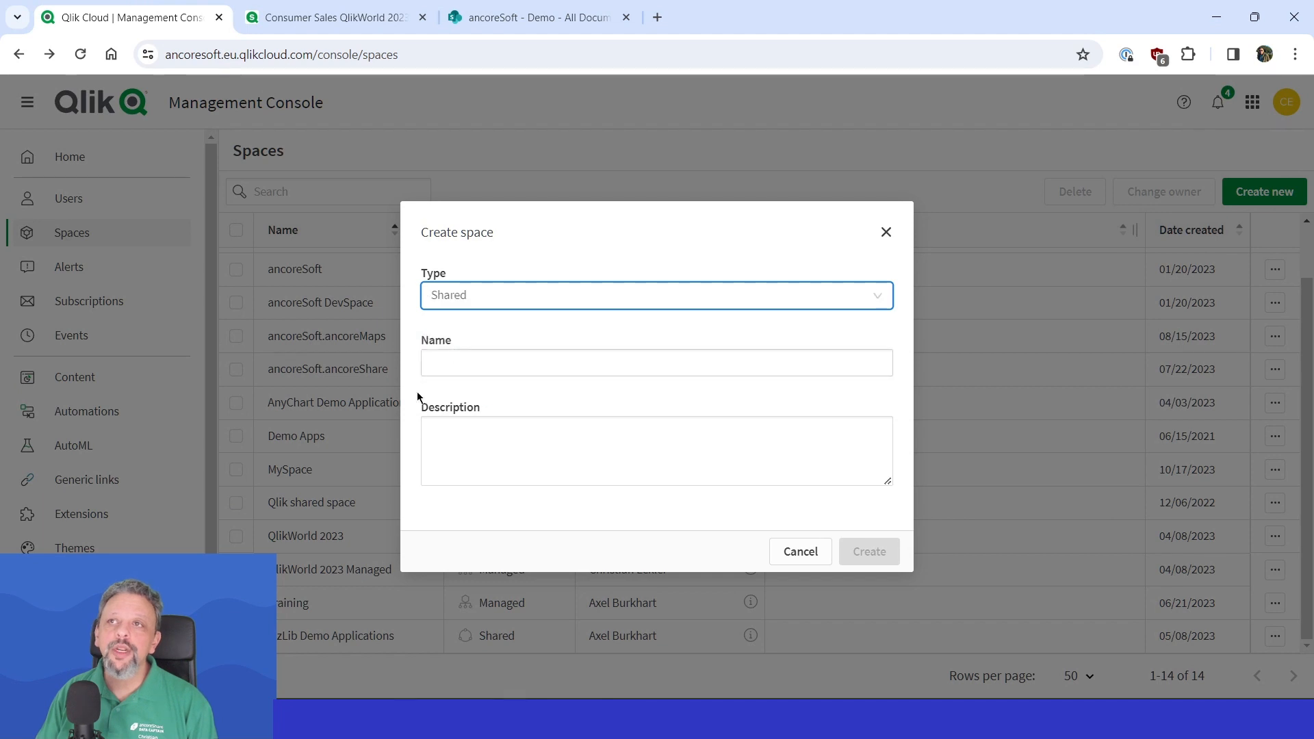
click(449, 353)
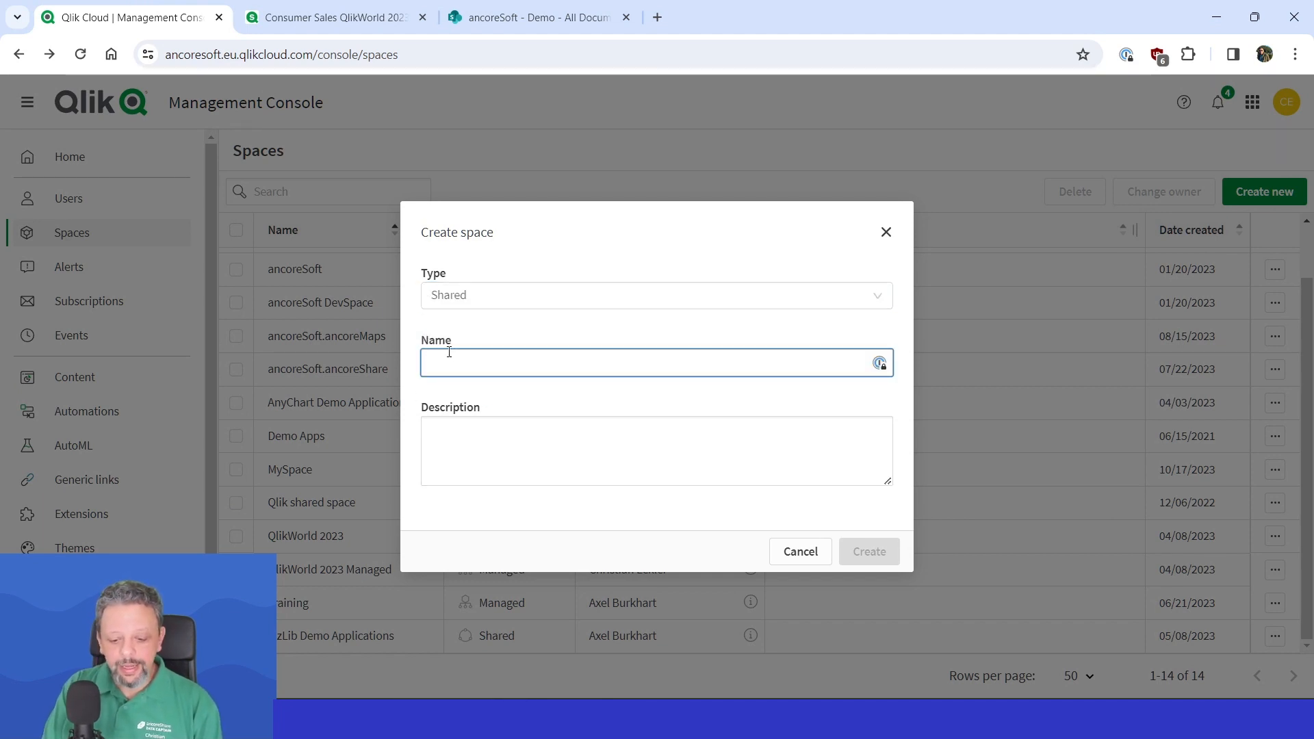
text(Finance)
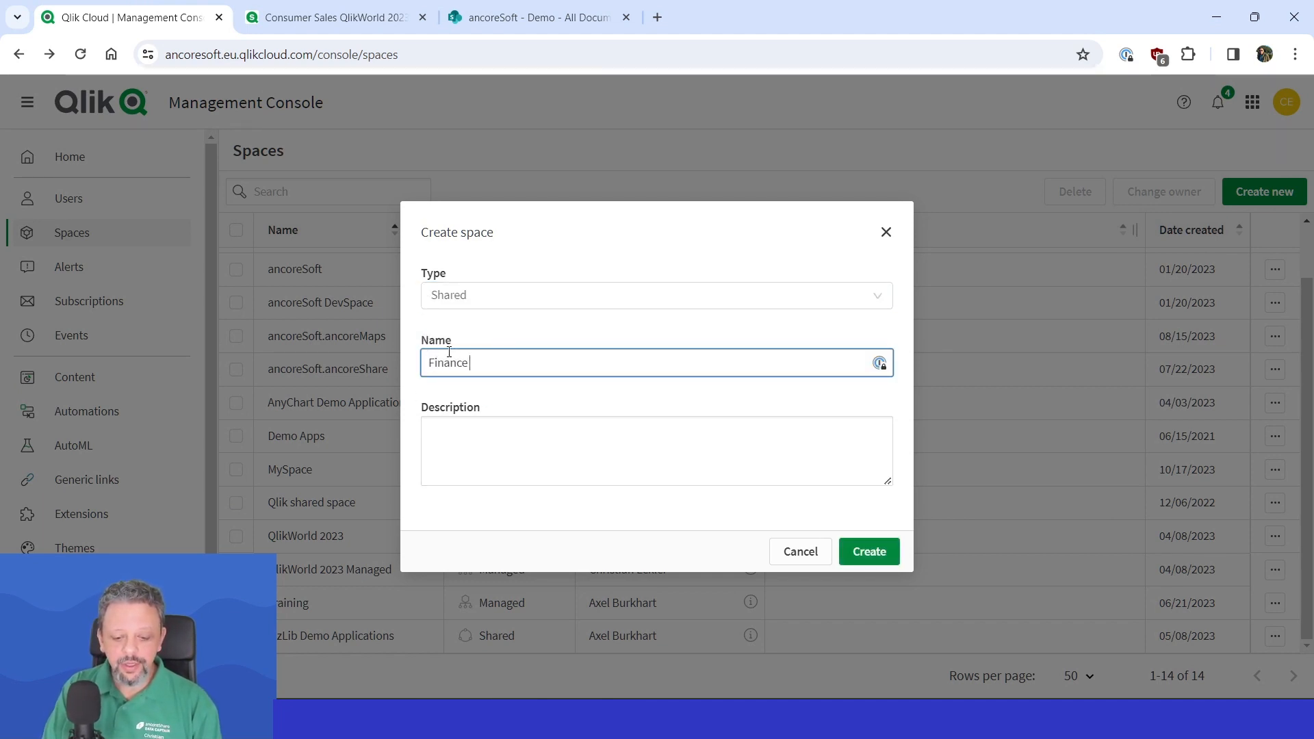
text( Reports A)
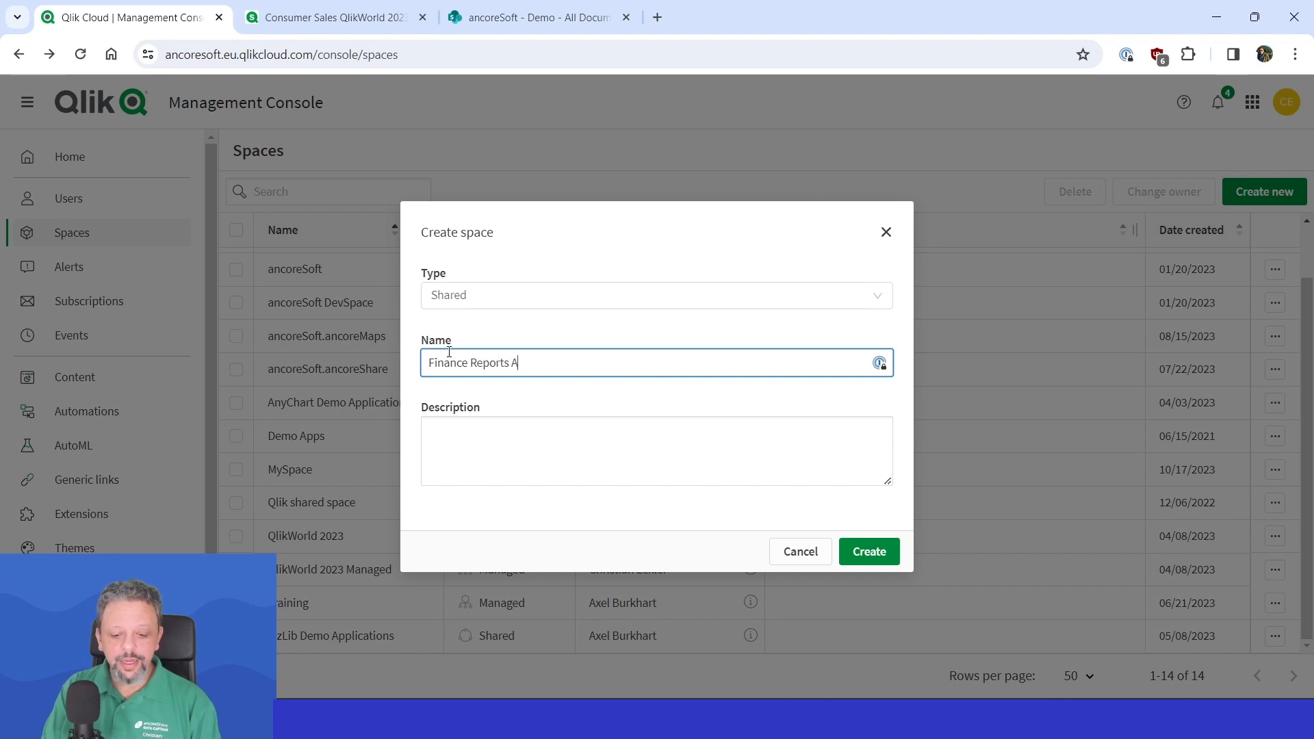
text(ccess)
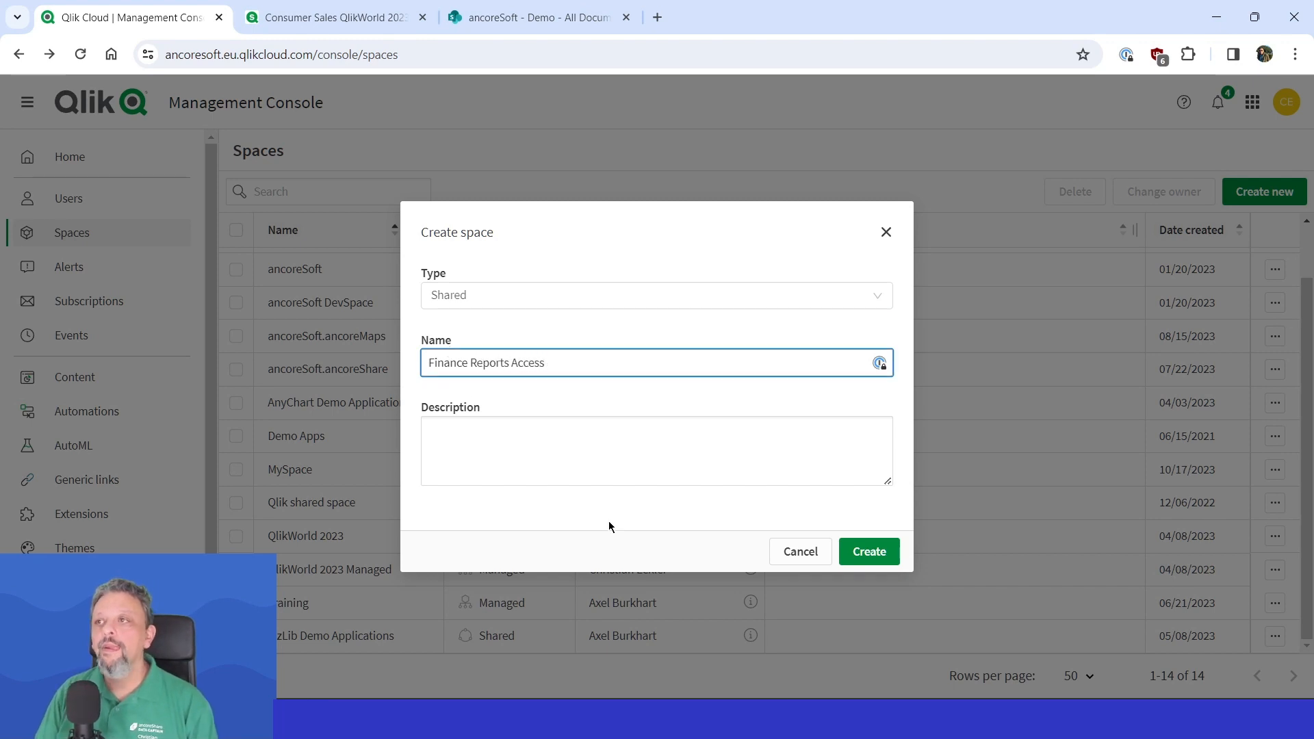
click(872, 558)
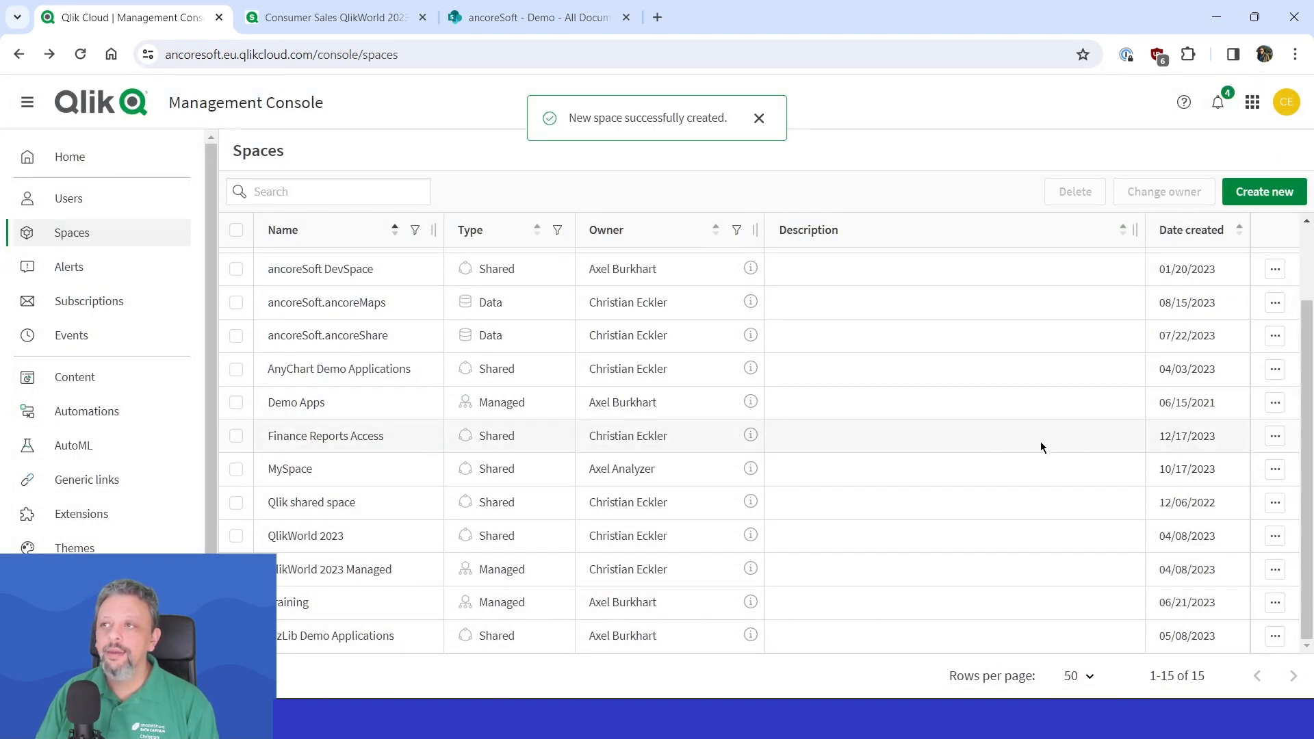
click(1275, 437)
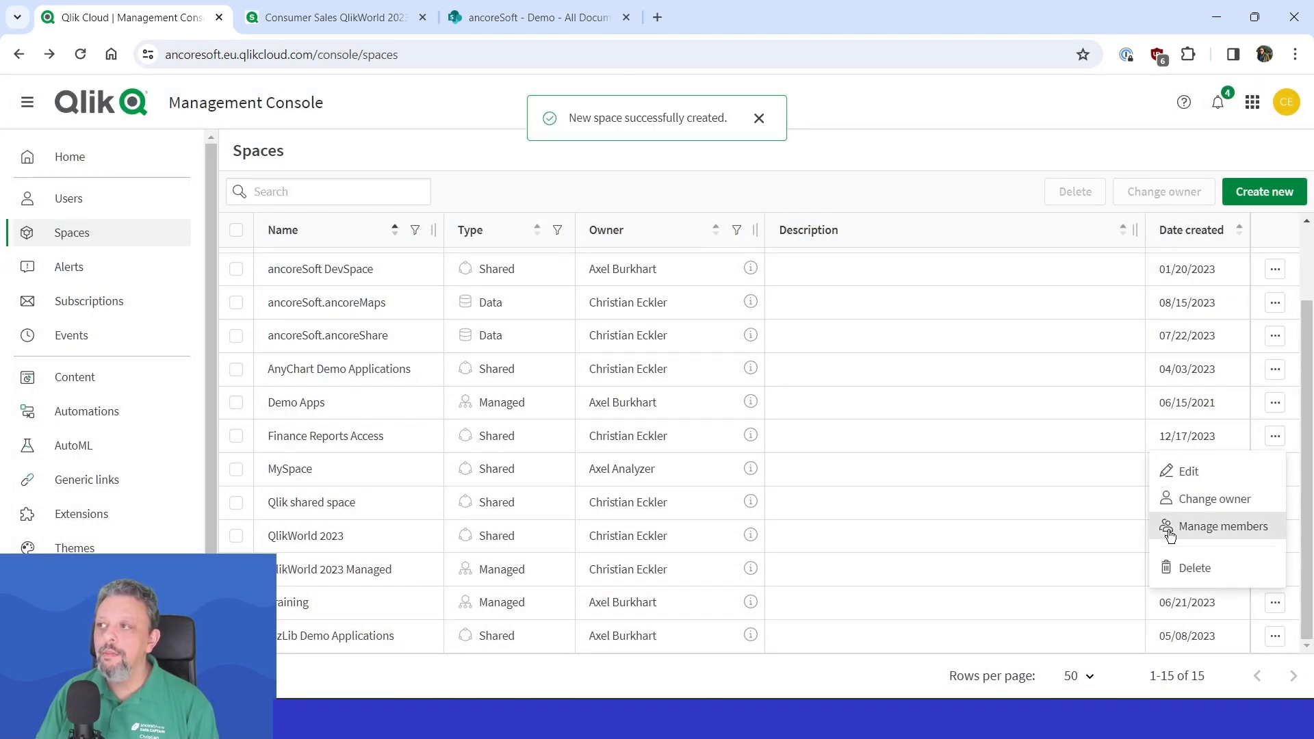
click(1203, 526)
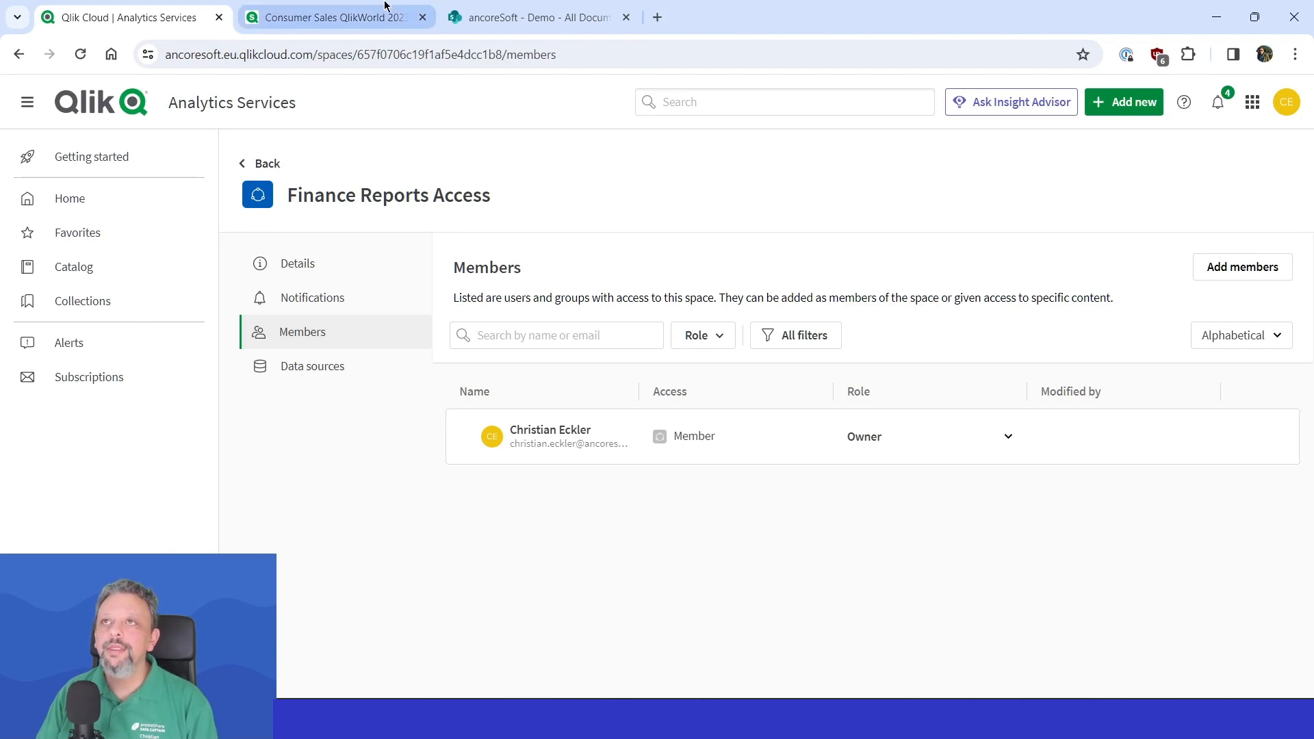
In the Consumer Sales app, restrict the Finance Report's access roles to the Finance Reports Access space in its security settings
click(301, 20)
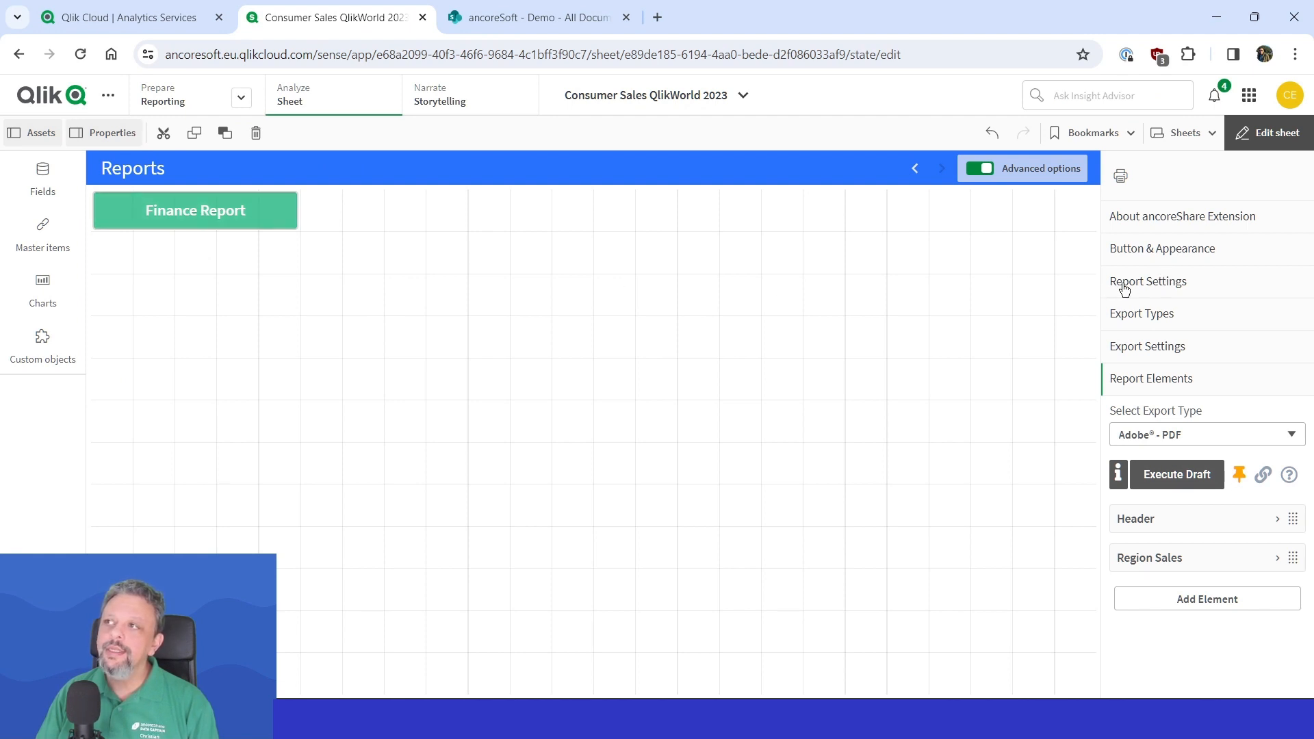
click(1203, 291)
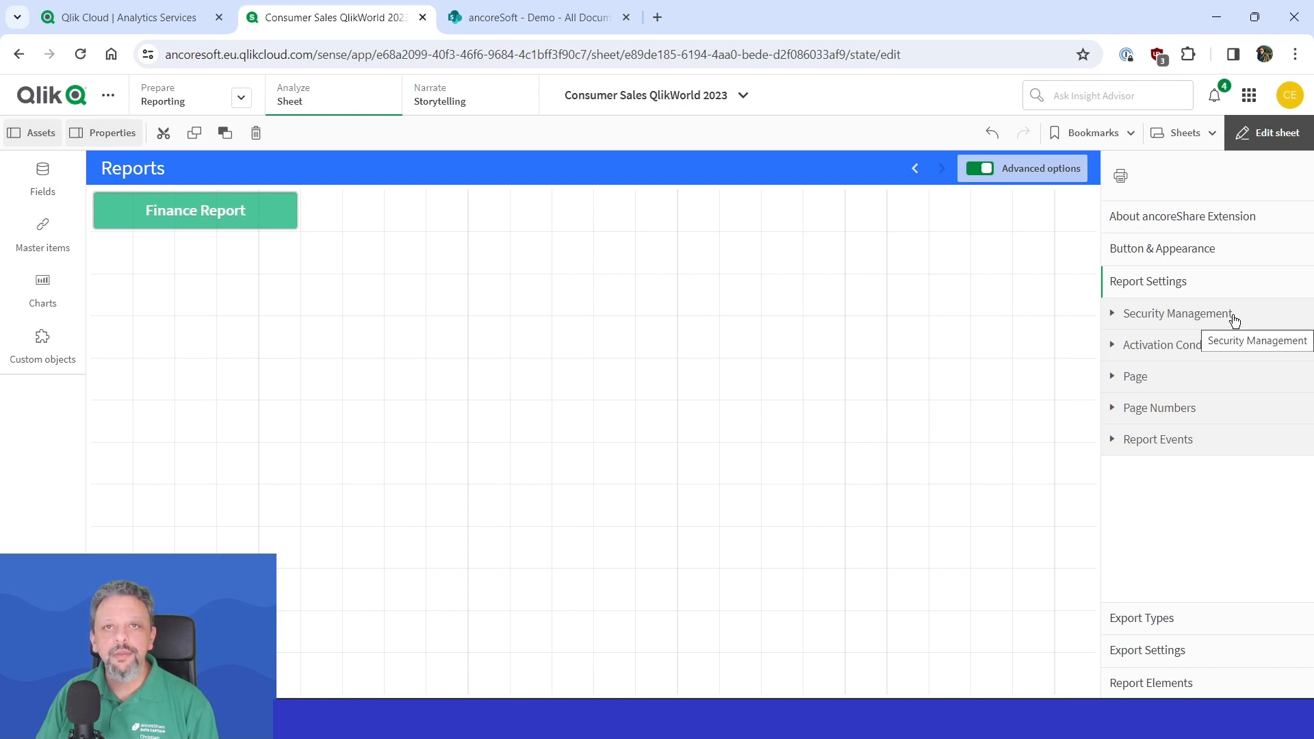
click(1235, 321)
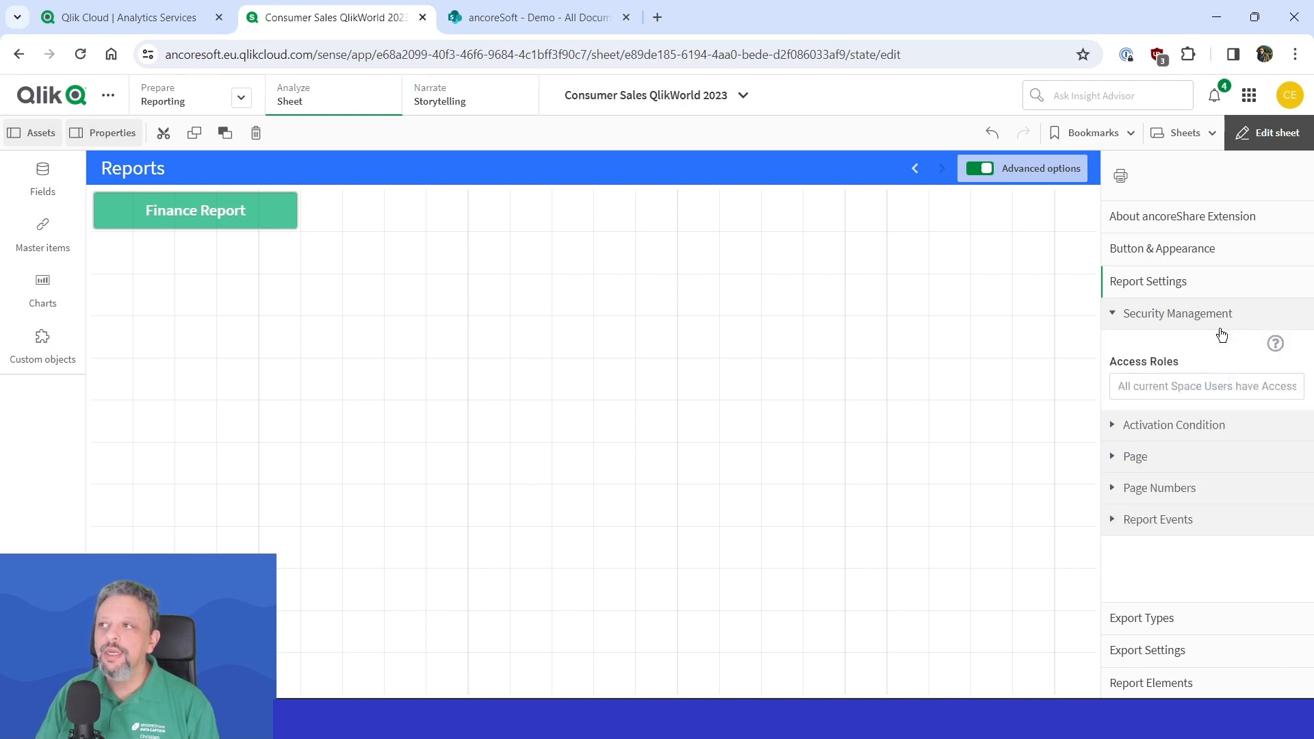
click(1169, 389)
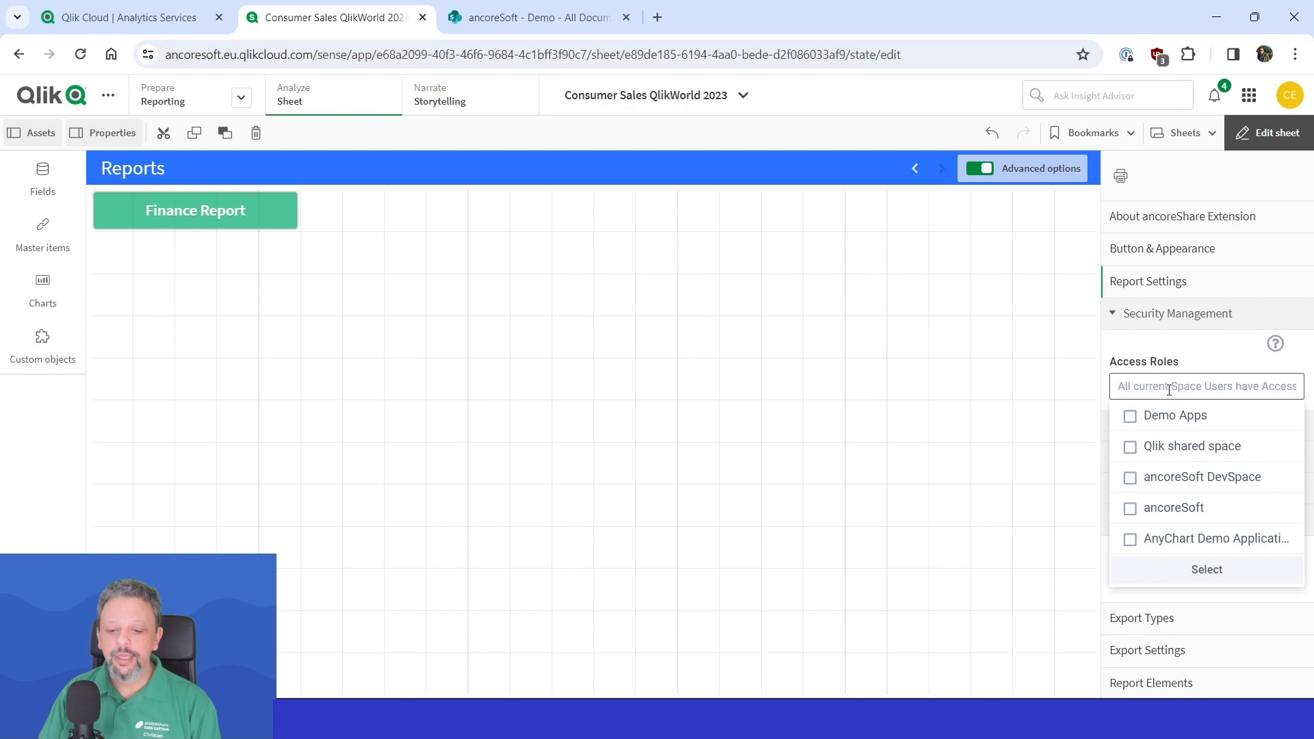
text(fin)
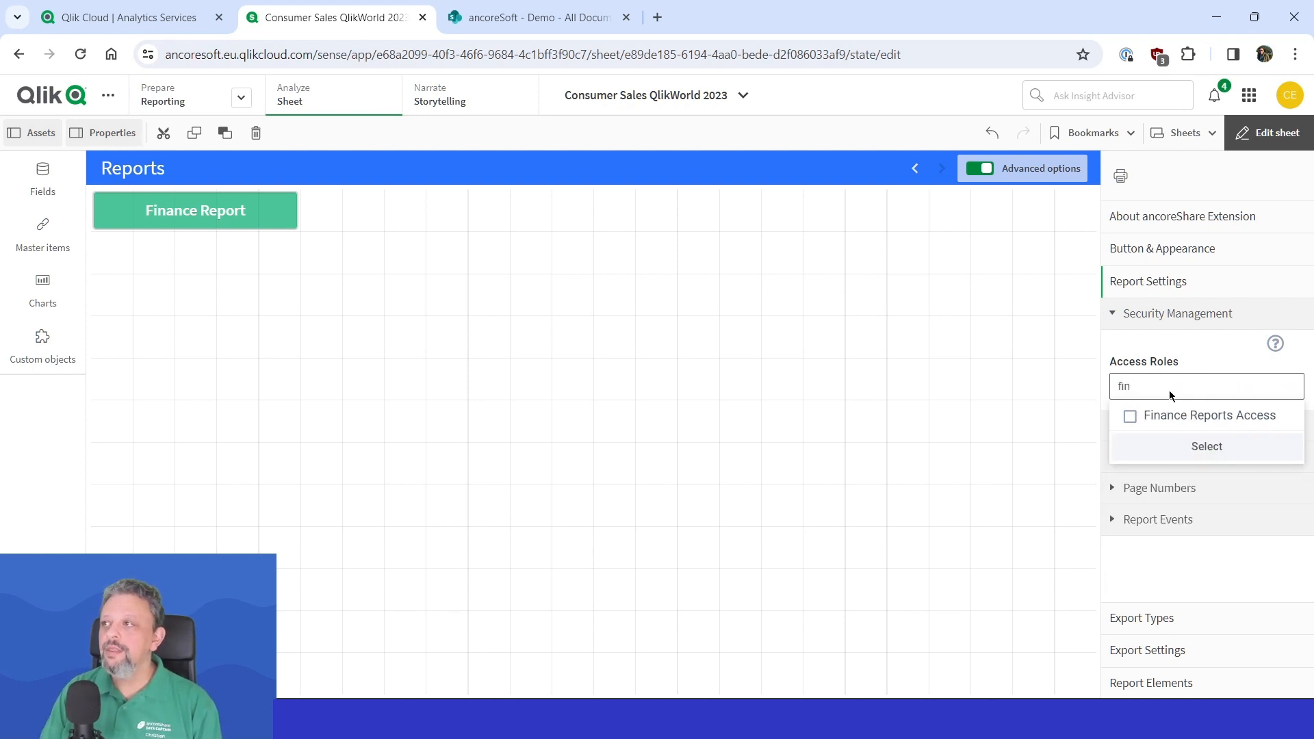
click(1130, 416)
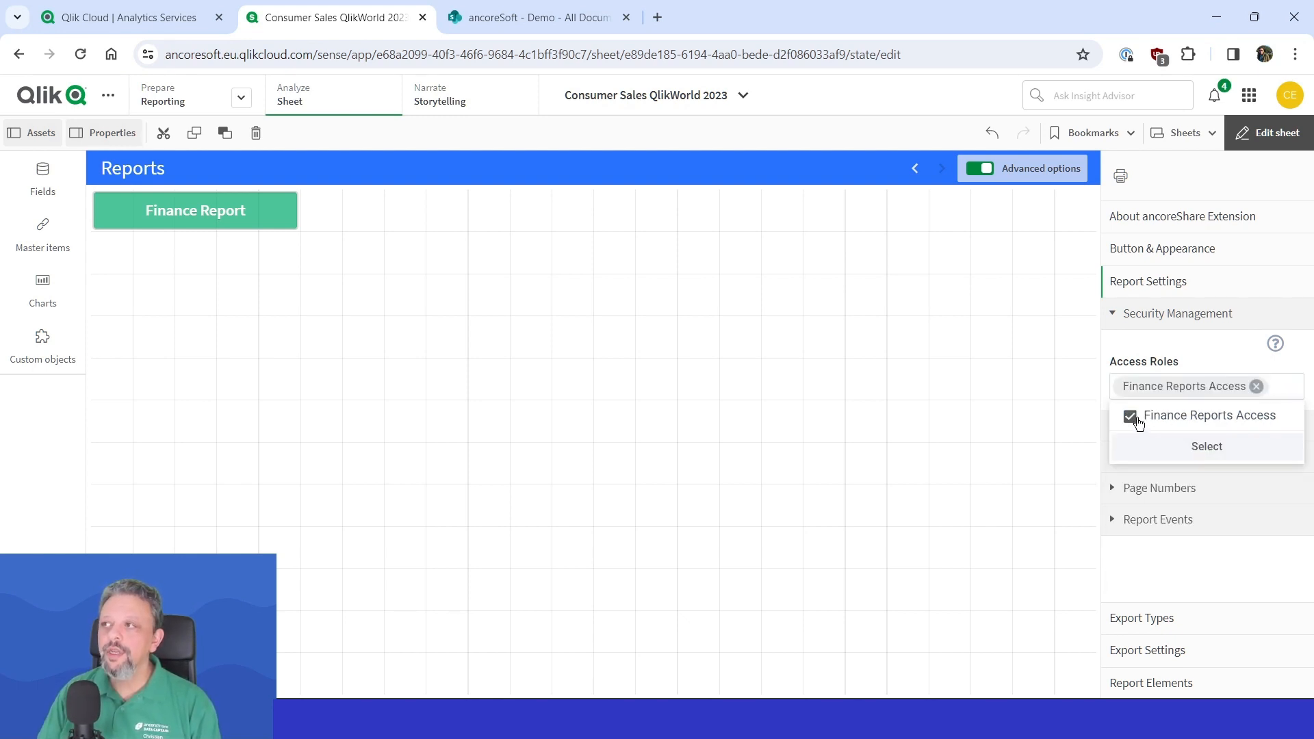
click(1225, 453)
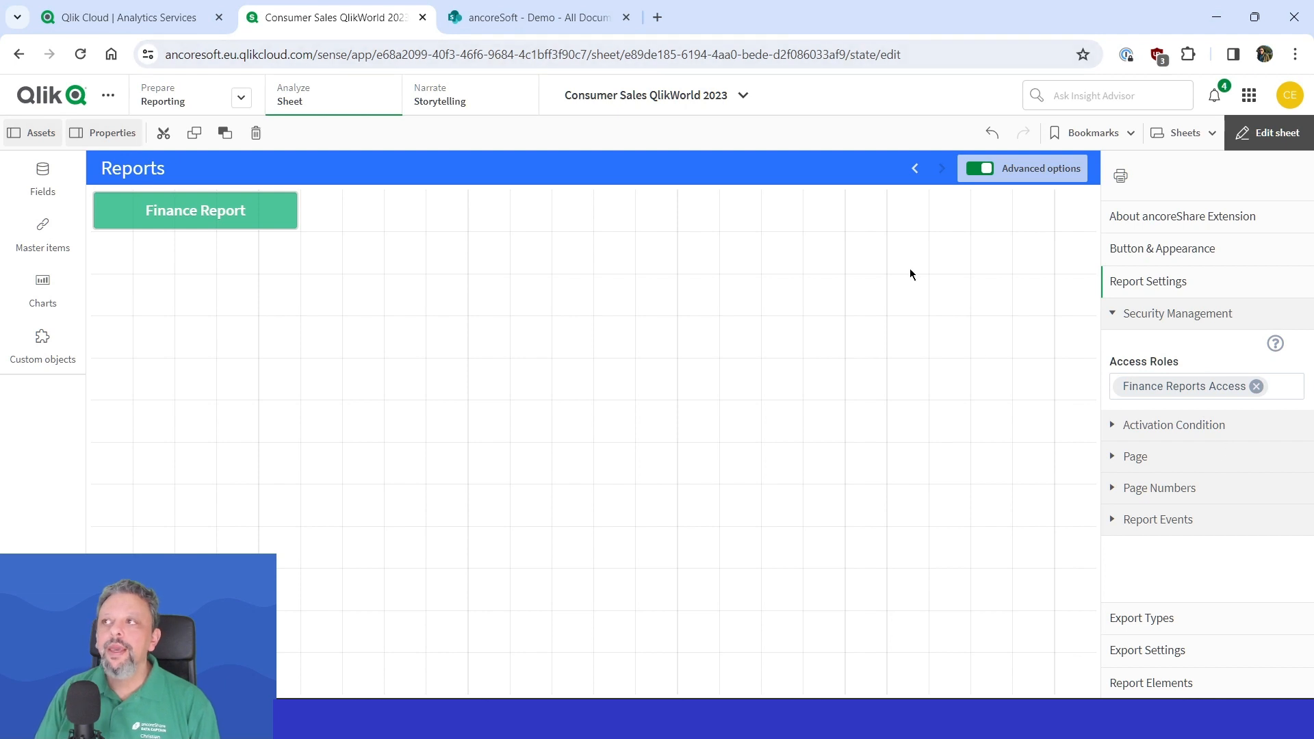
click(1147, 314)
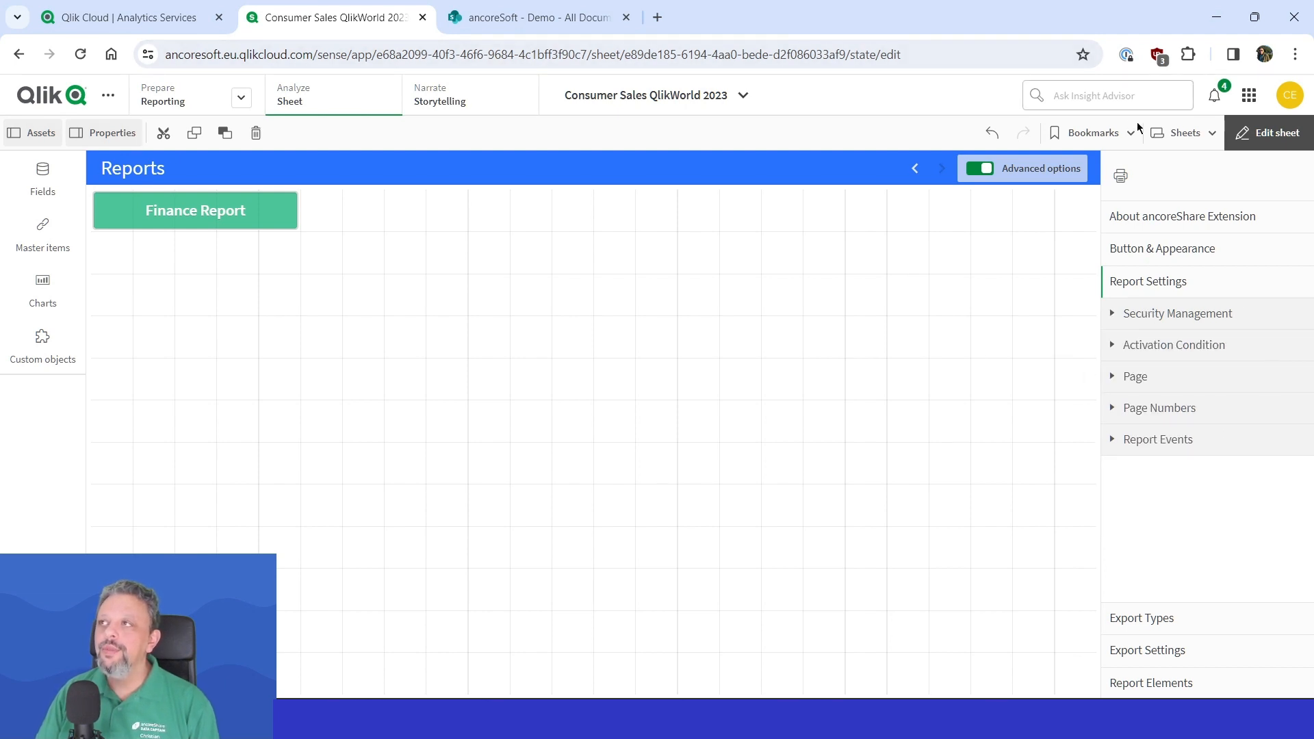
Make the Reports sheet public and leave sheet editing
click(1185, 133)
scroll(956, 499, down, 2)
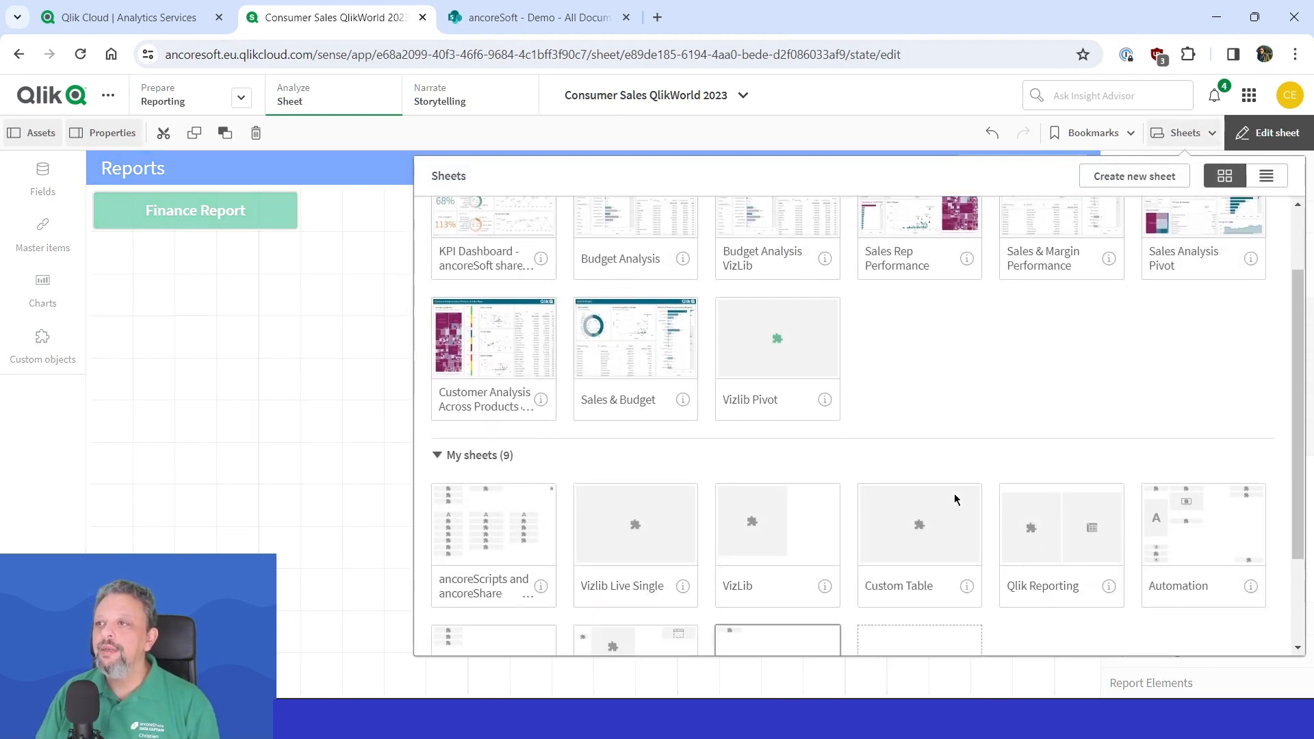
scroll(956, 498, down, 2)
right_click(801, 537)
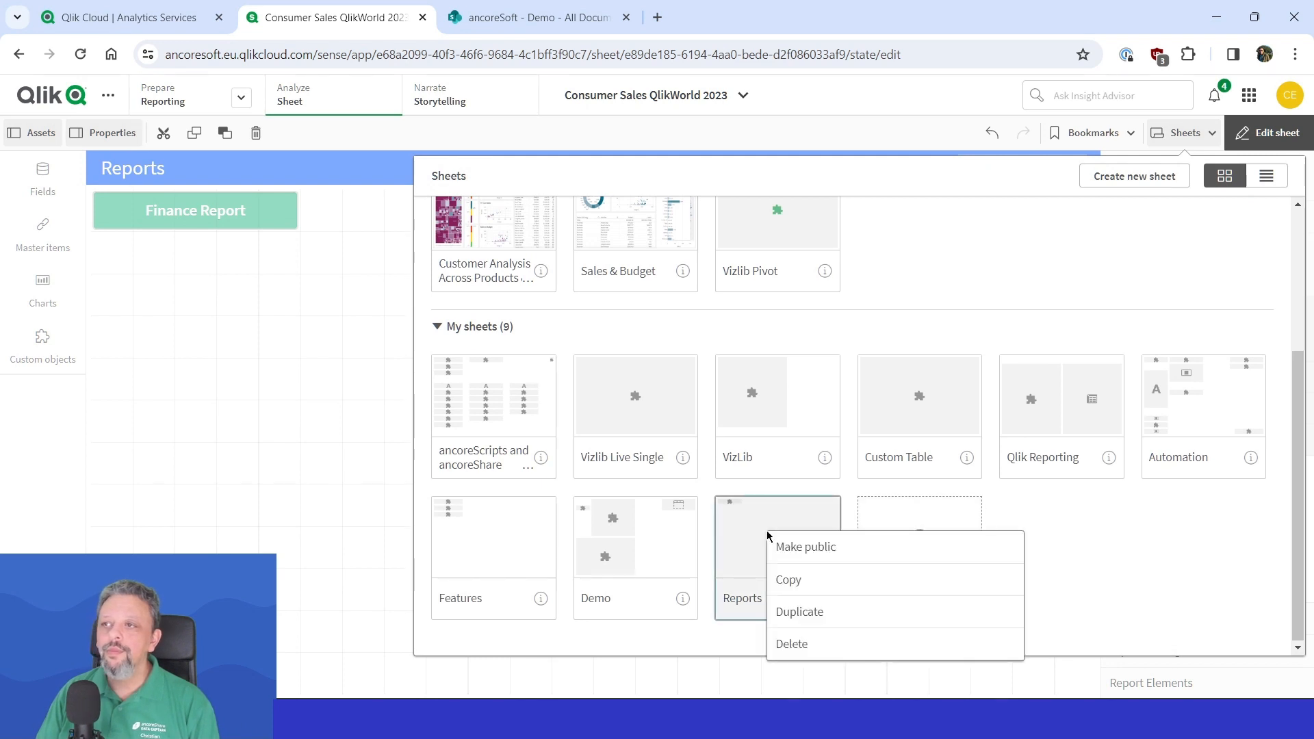
click(802, 544)
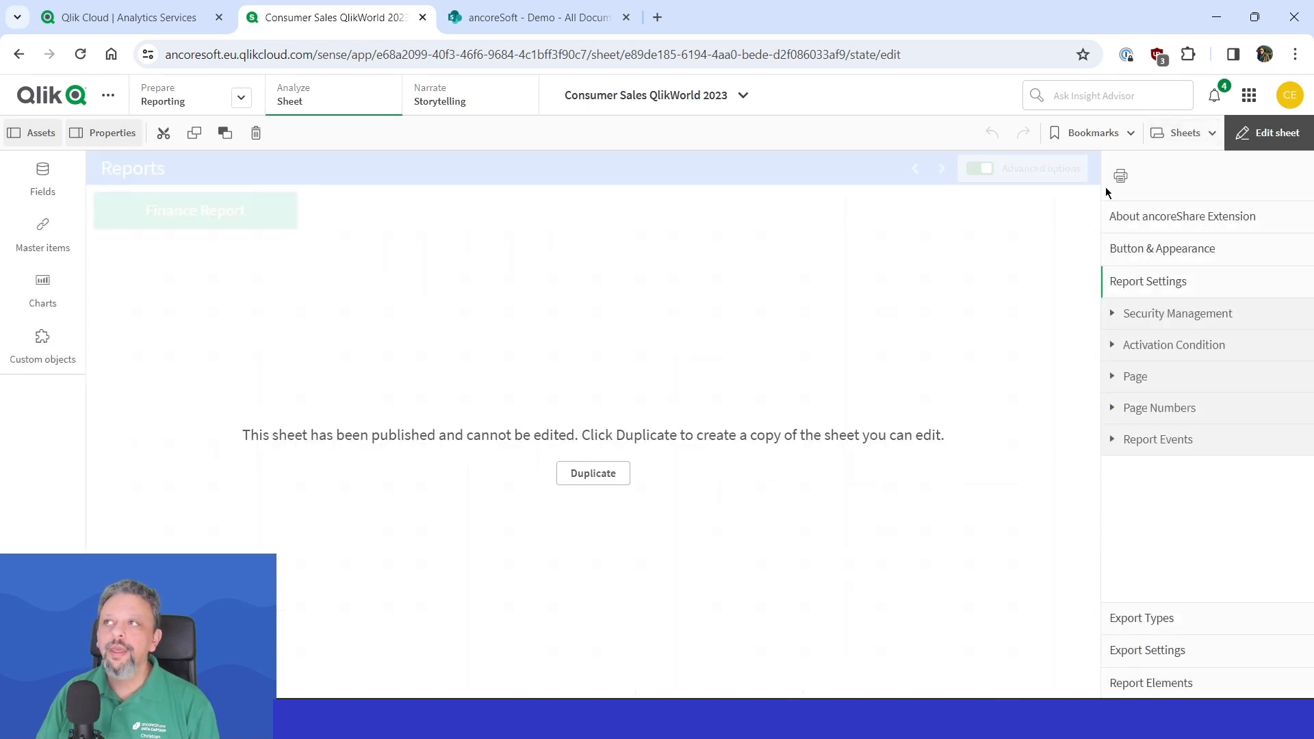
click(1263, 133)
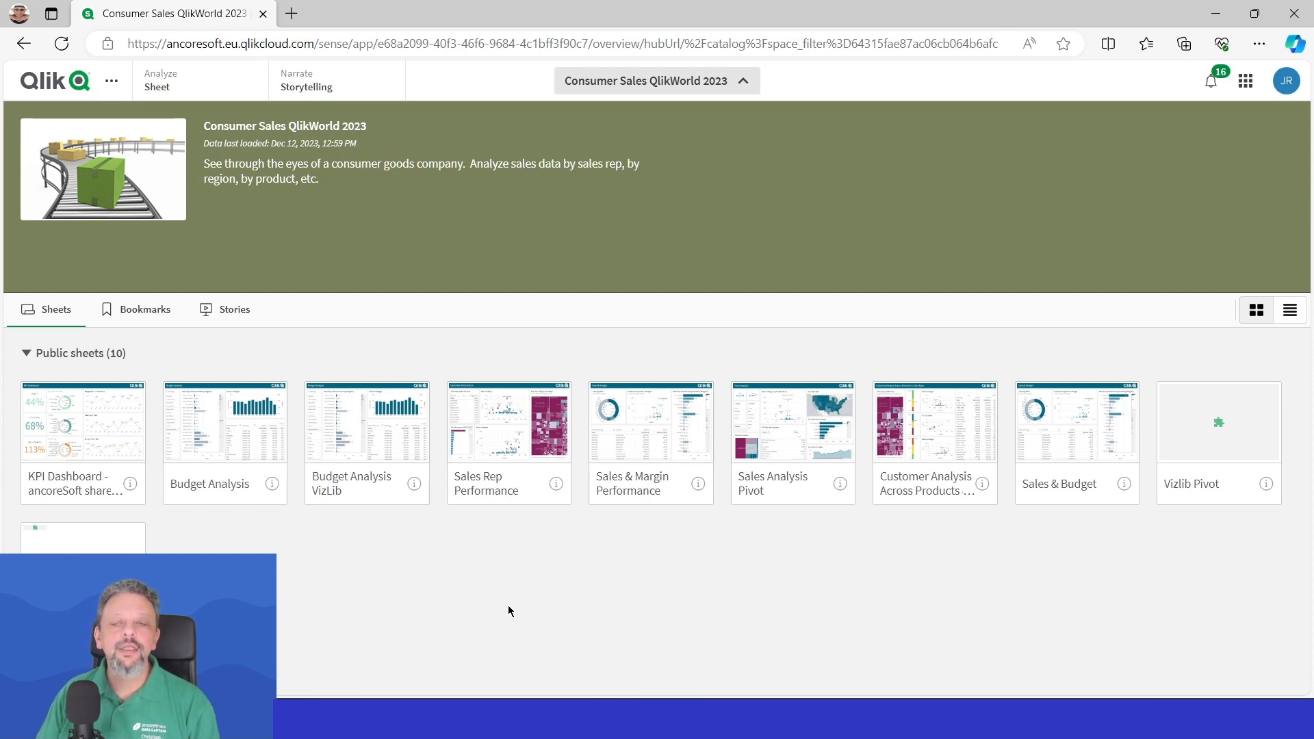
Check which account is signed in on the public Reports sheet and try to run the Finance Report
click(82, 539)
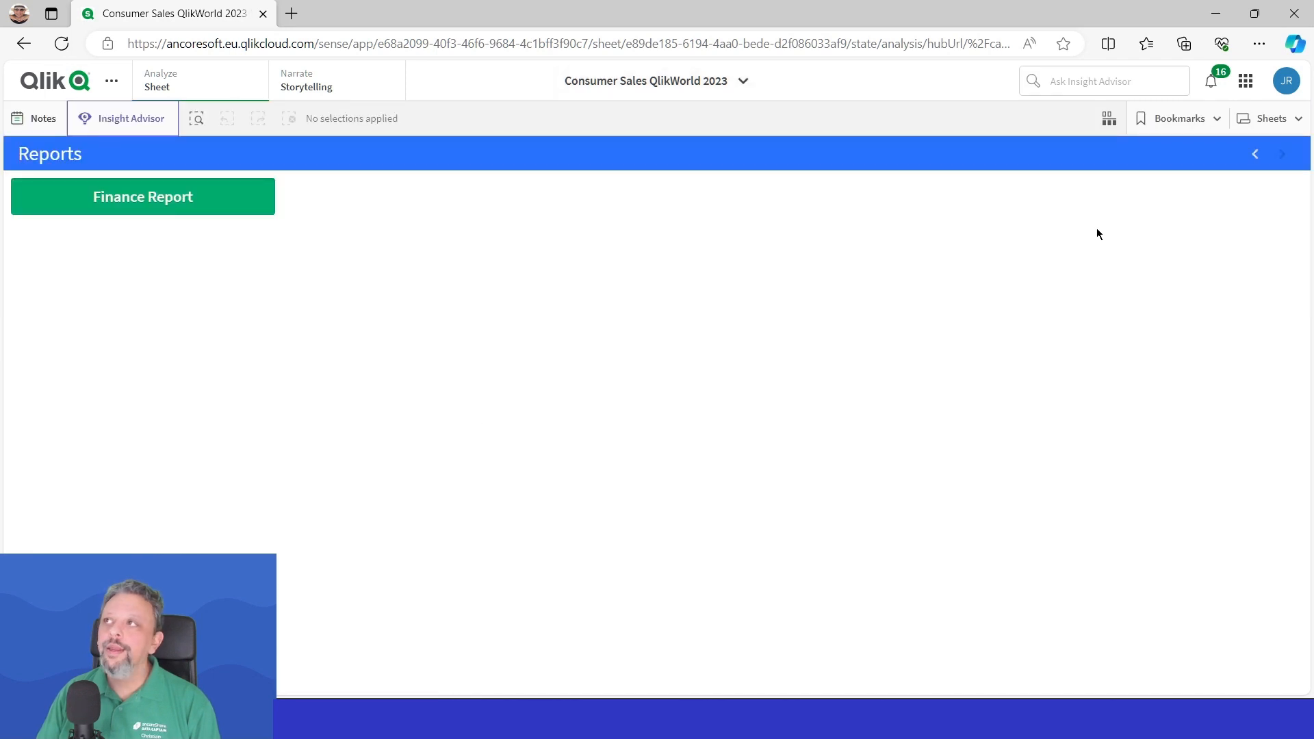
click(1284, 91)
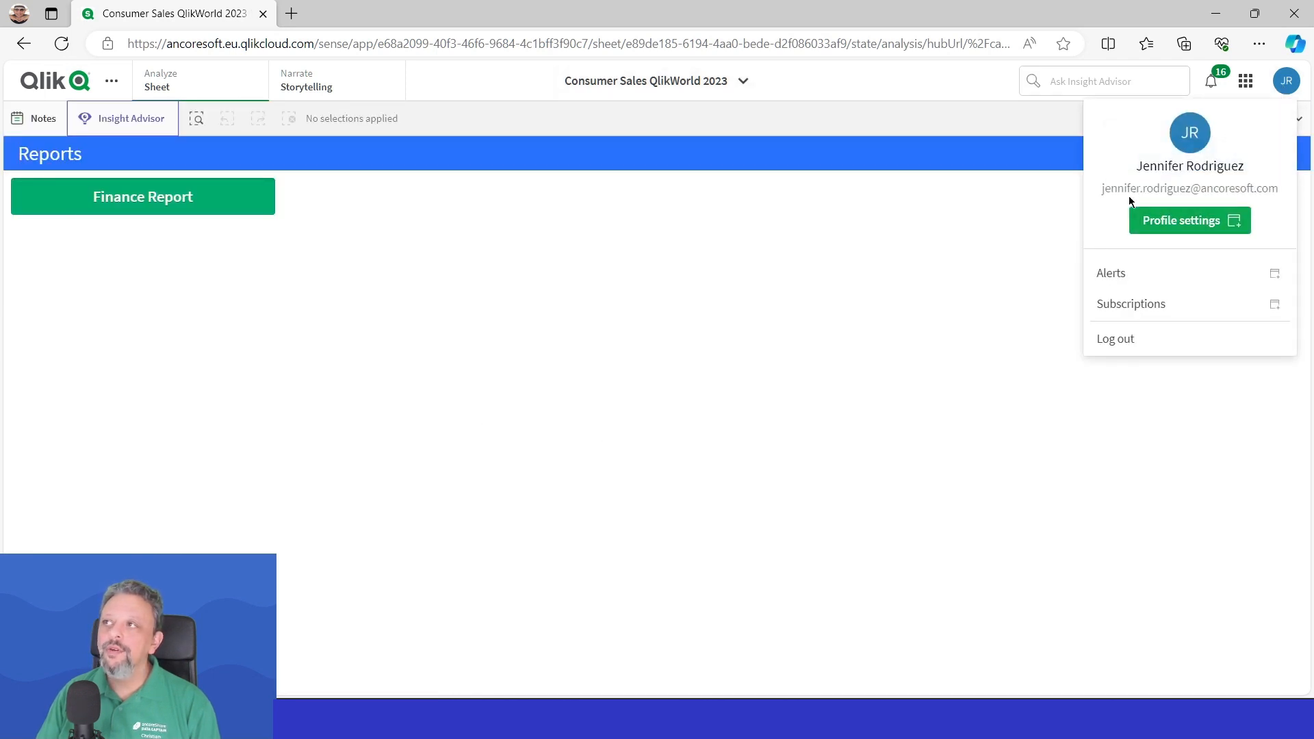
click(742, 287)
click(154, 202)
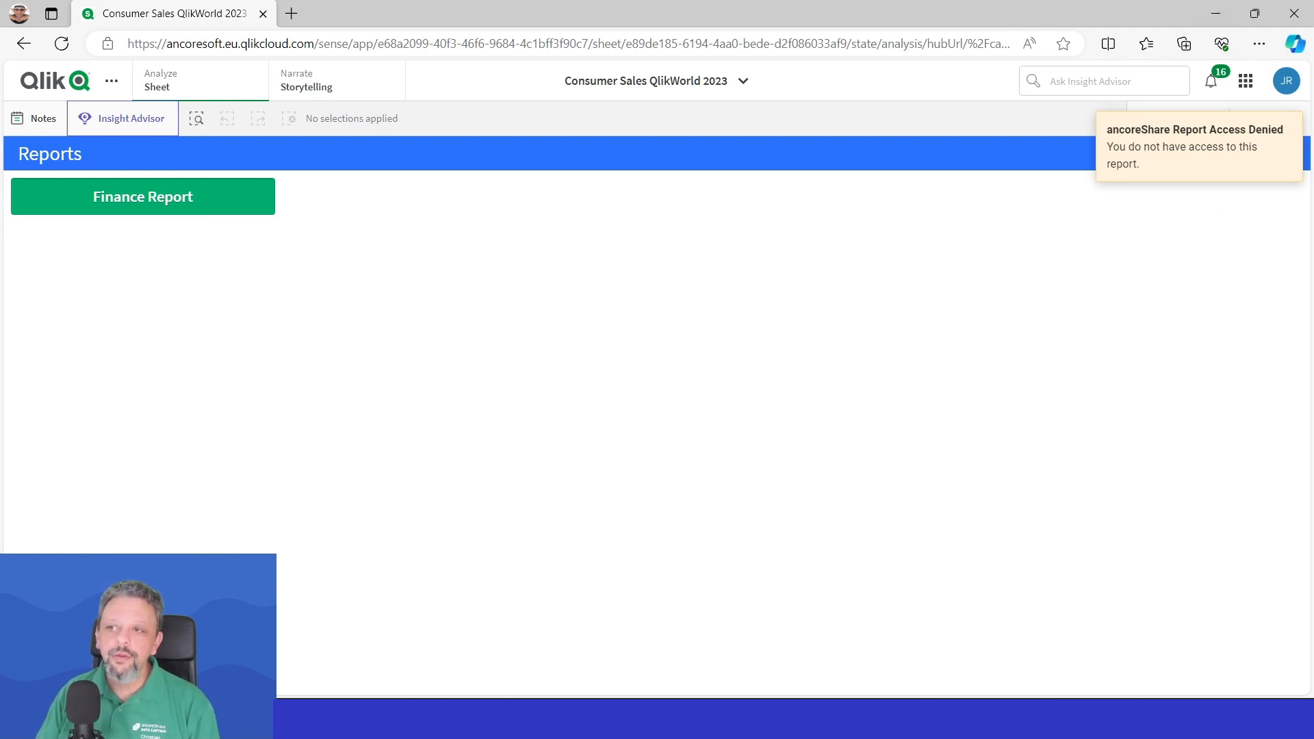
Back in the administrator's Chrome window, add the test user to the Finance Reports Access space with the Can view role
click(674, 719)
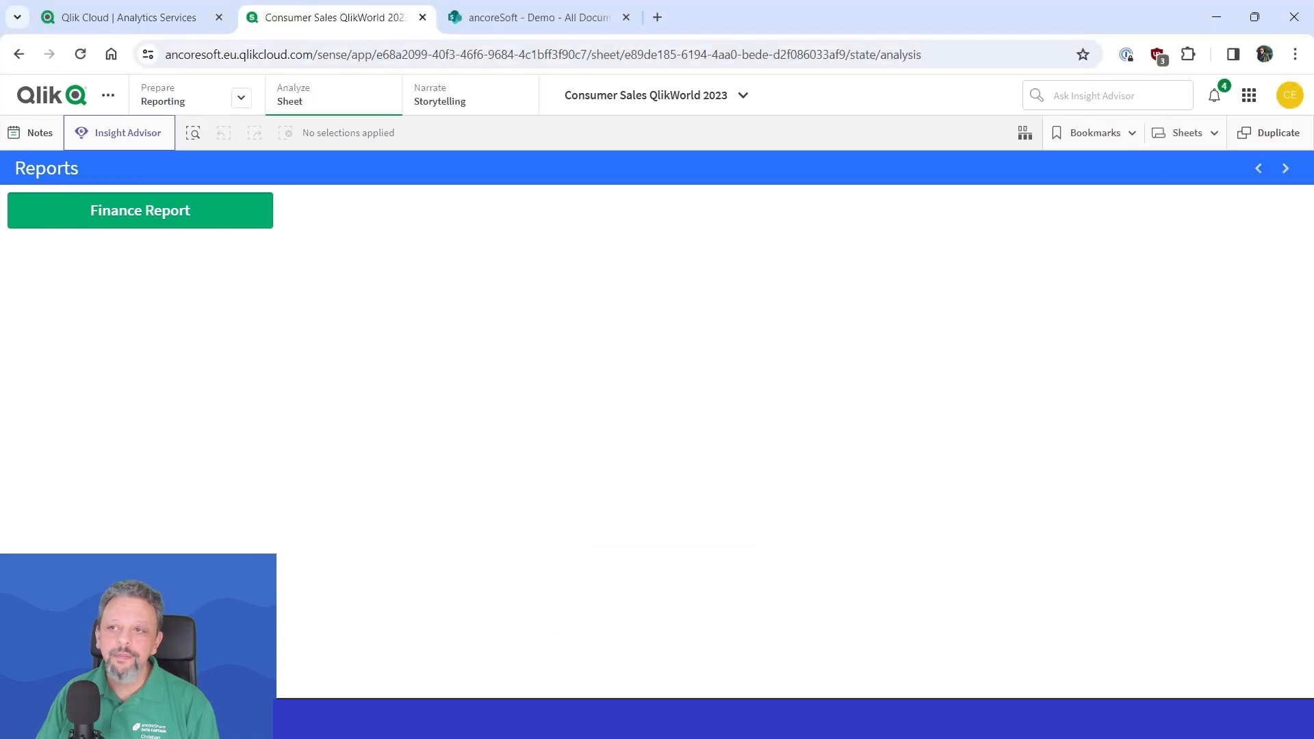
click(106, 21)
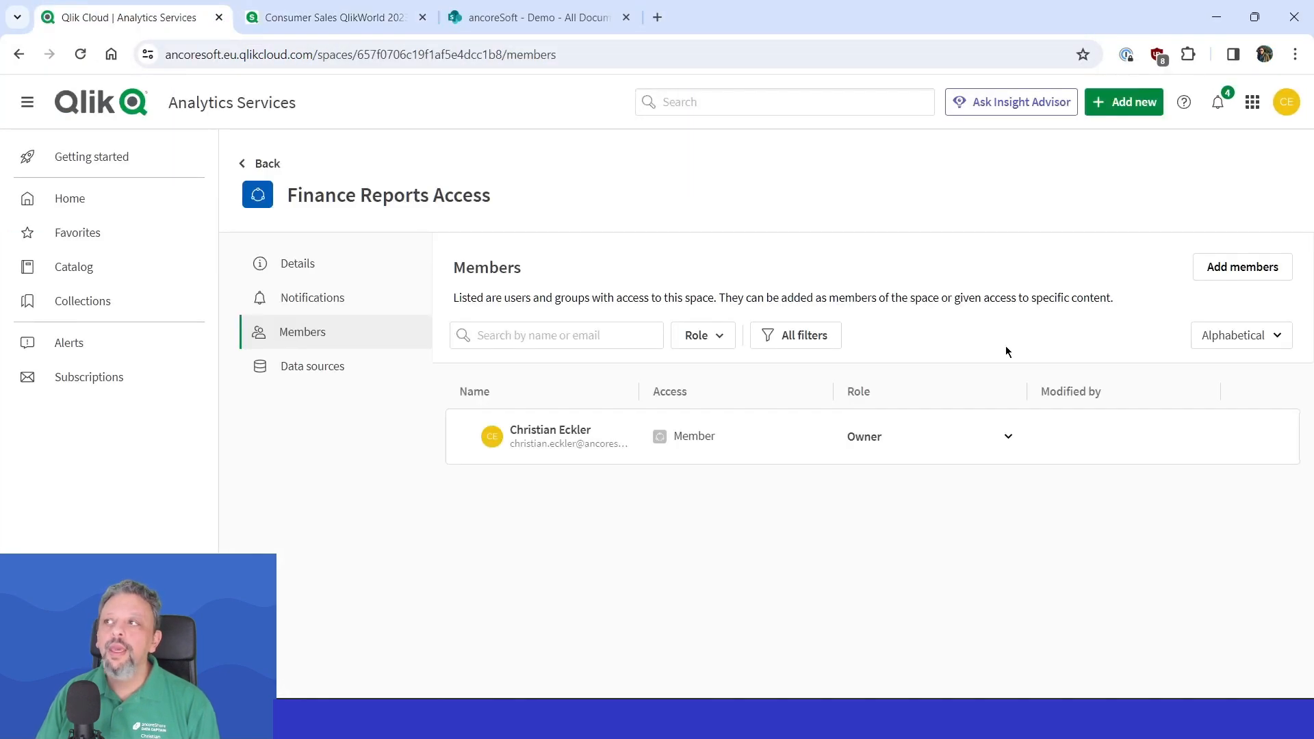
click(1254, 268)
click(497, 371)
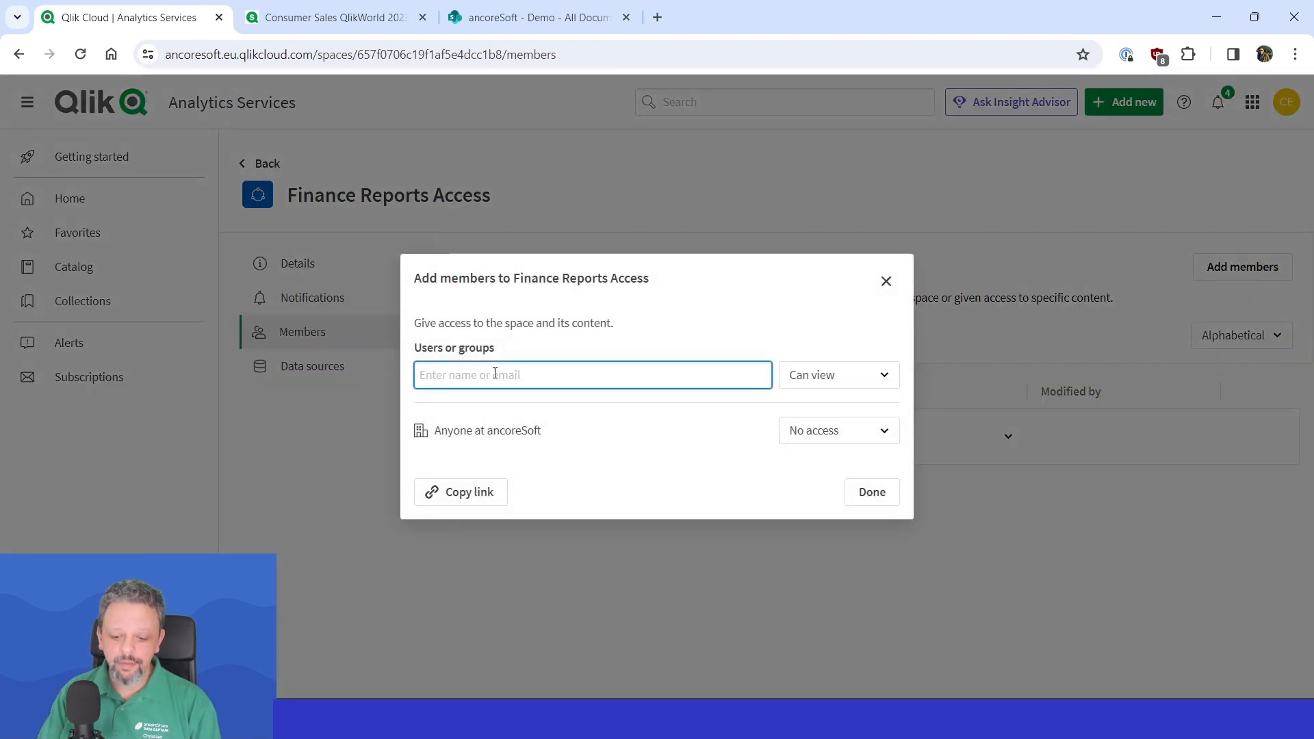
text(j)
click(498, 433)
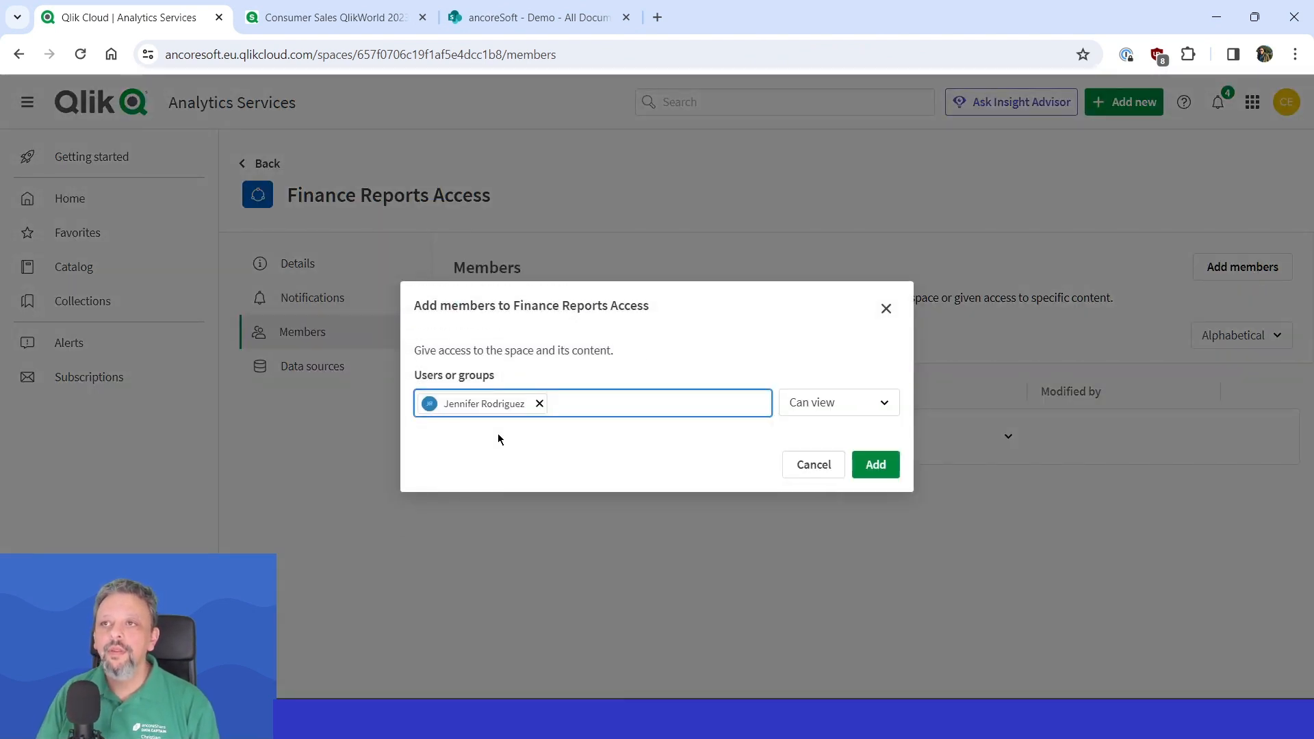
click(876, 464)
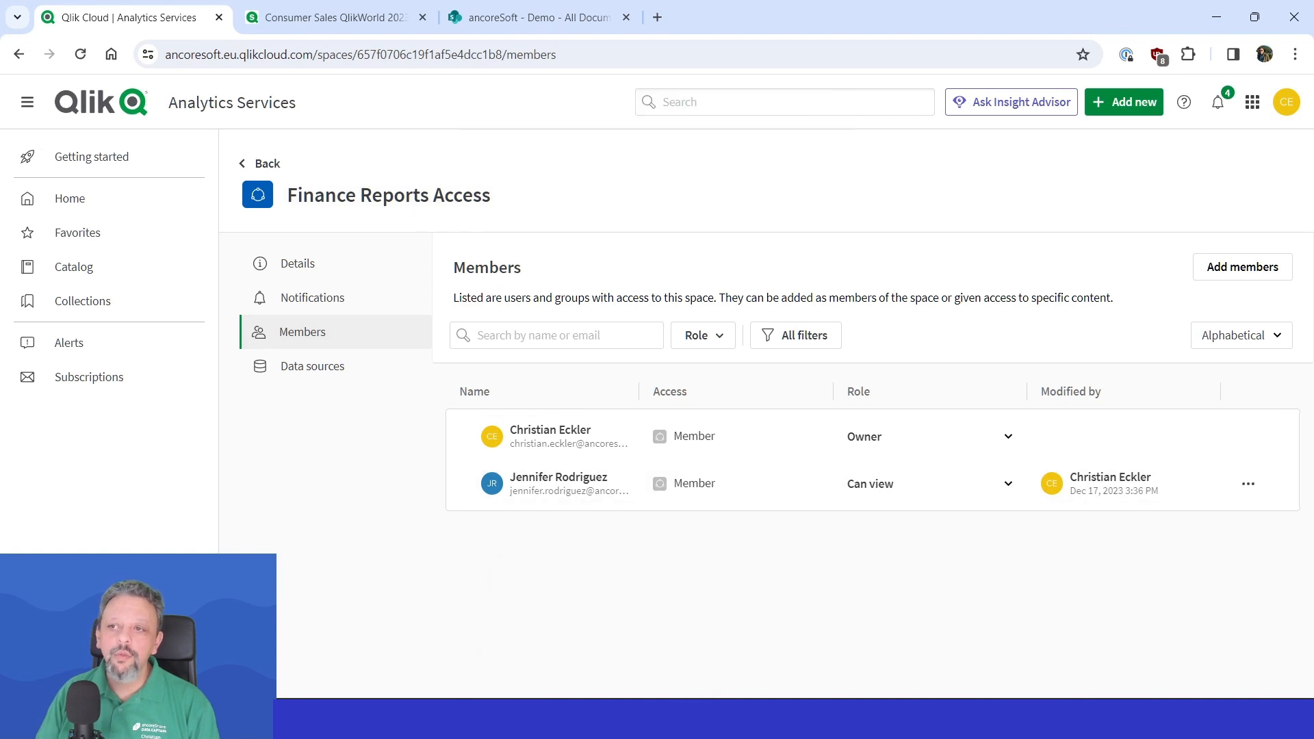
Return to the test user's Edge window and run the Finance Report again
click(671, 719)
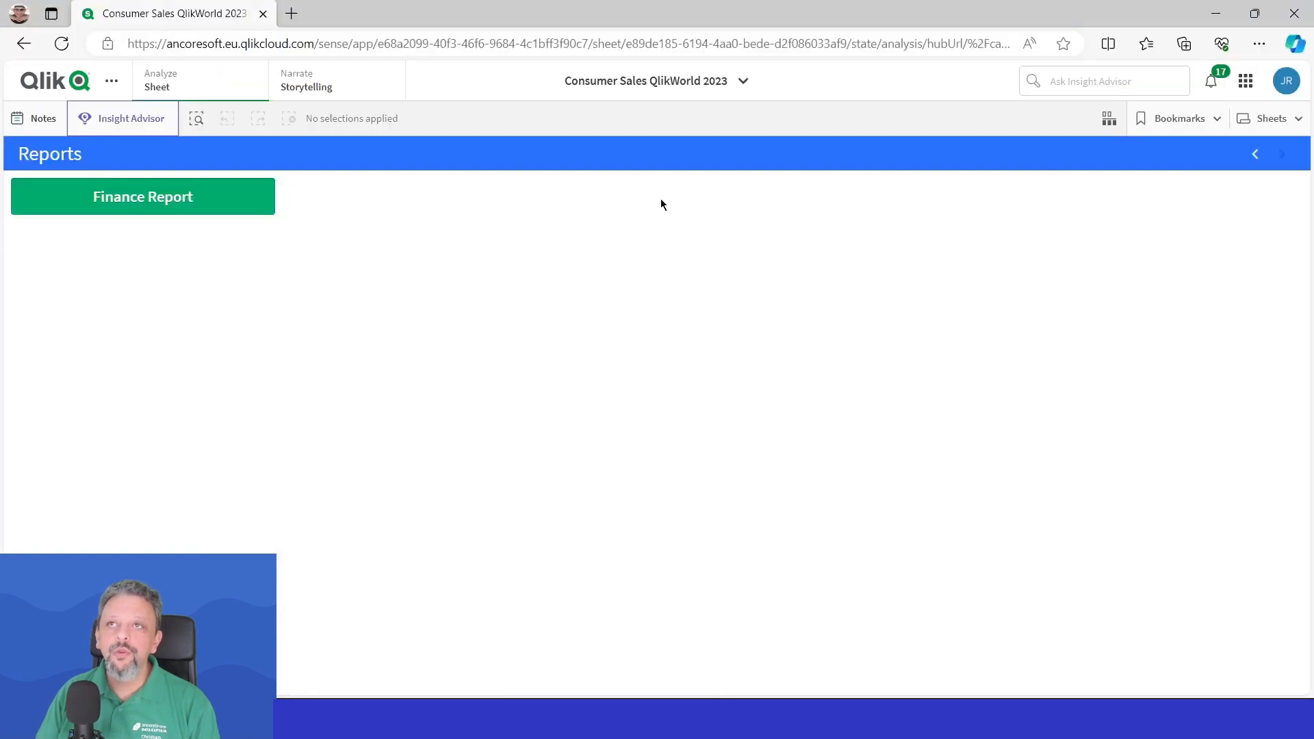
click(118, 186)
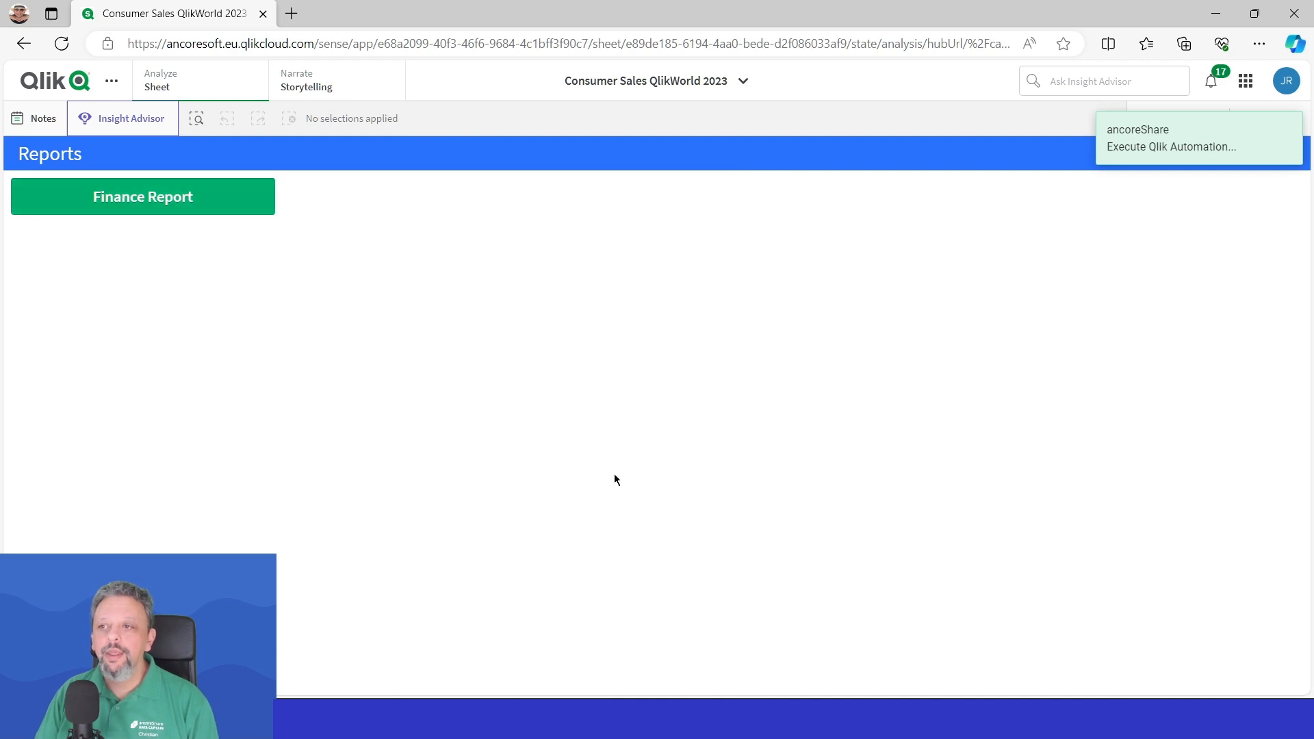
Switch to SharePoint in Chrome, reload the Marketing Demo folder, and open Finance.Report.pdf to review its contents
click(598, 719)
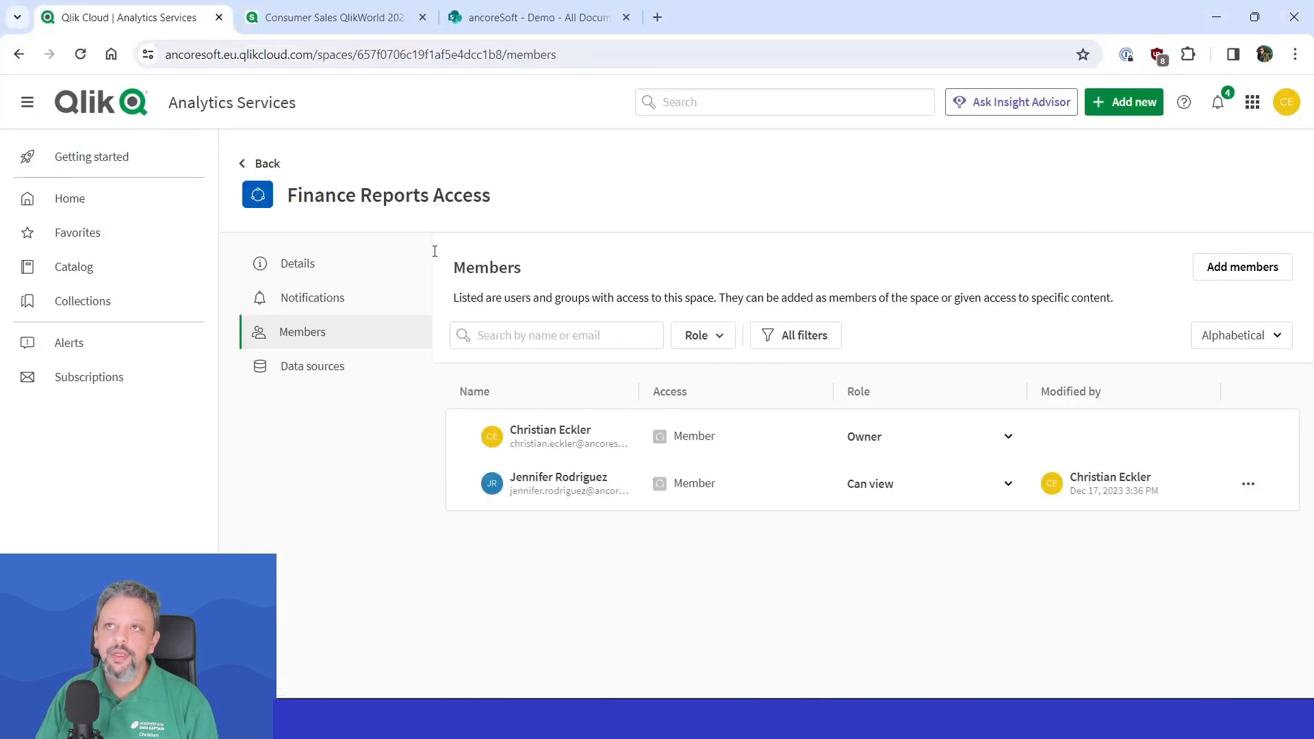
click(481, 18)
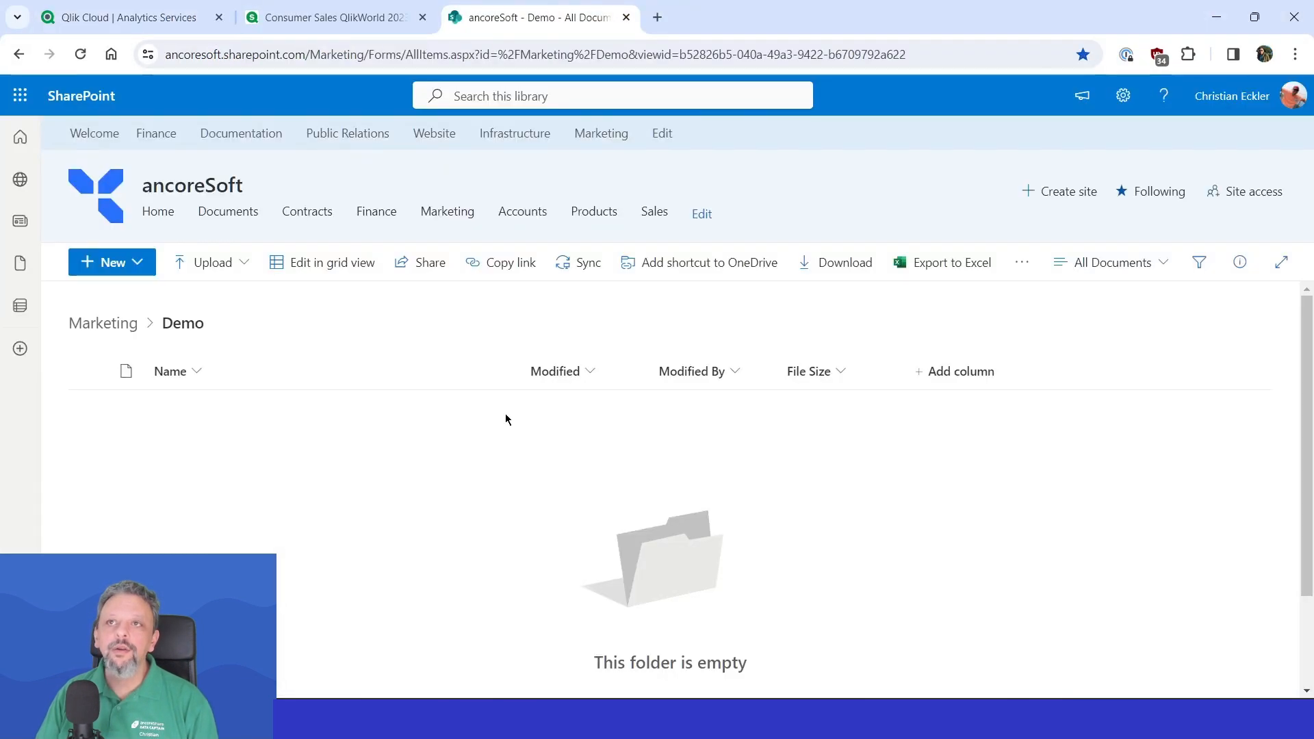
click(80, 54)
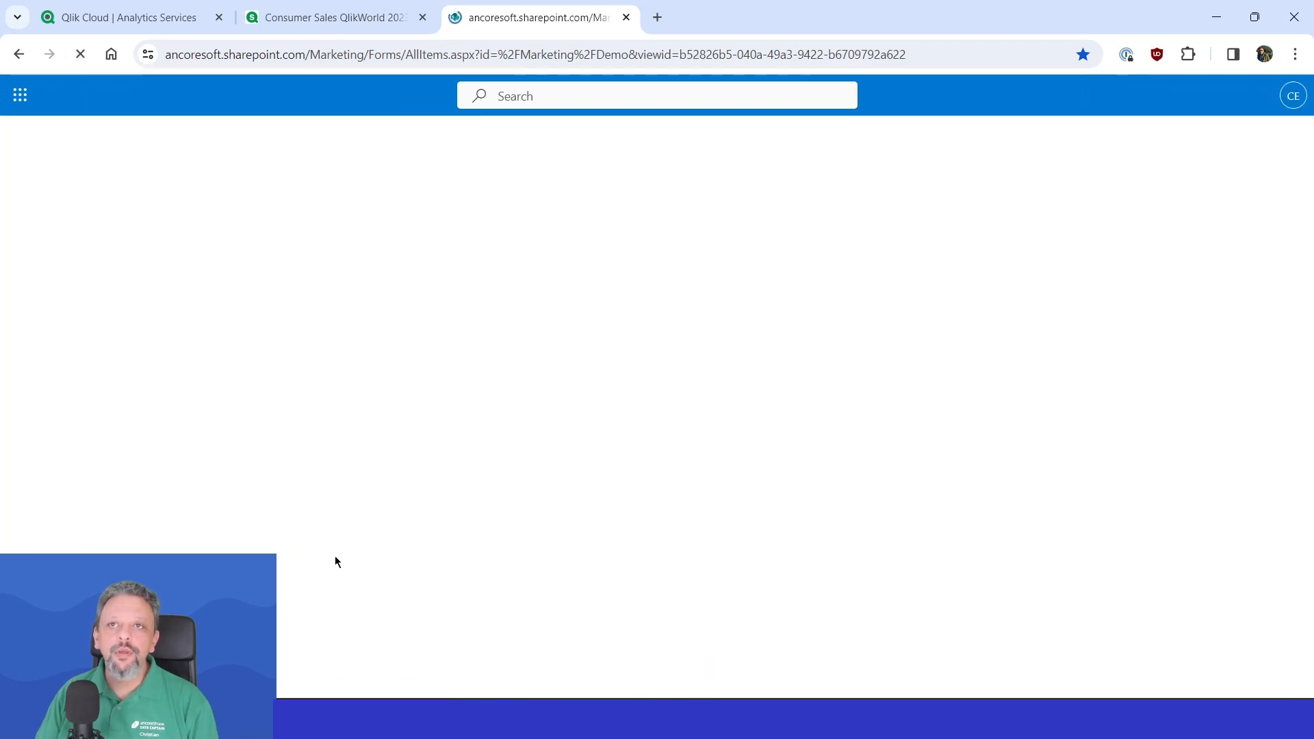
click(205, 408)
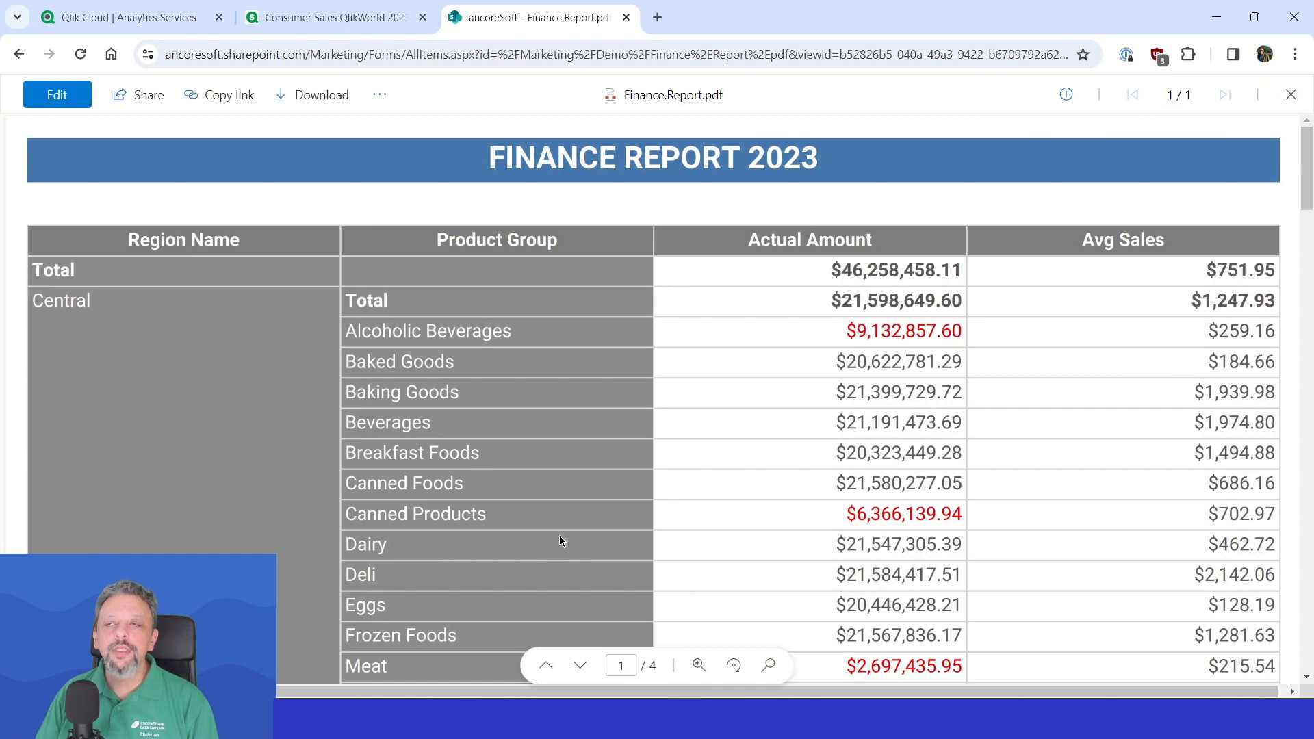
scroll(560, 540, down, 8)
scroll(560, 536, up, 8)
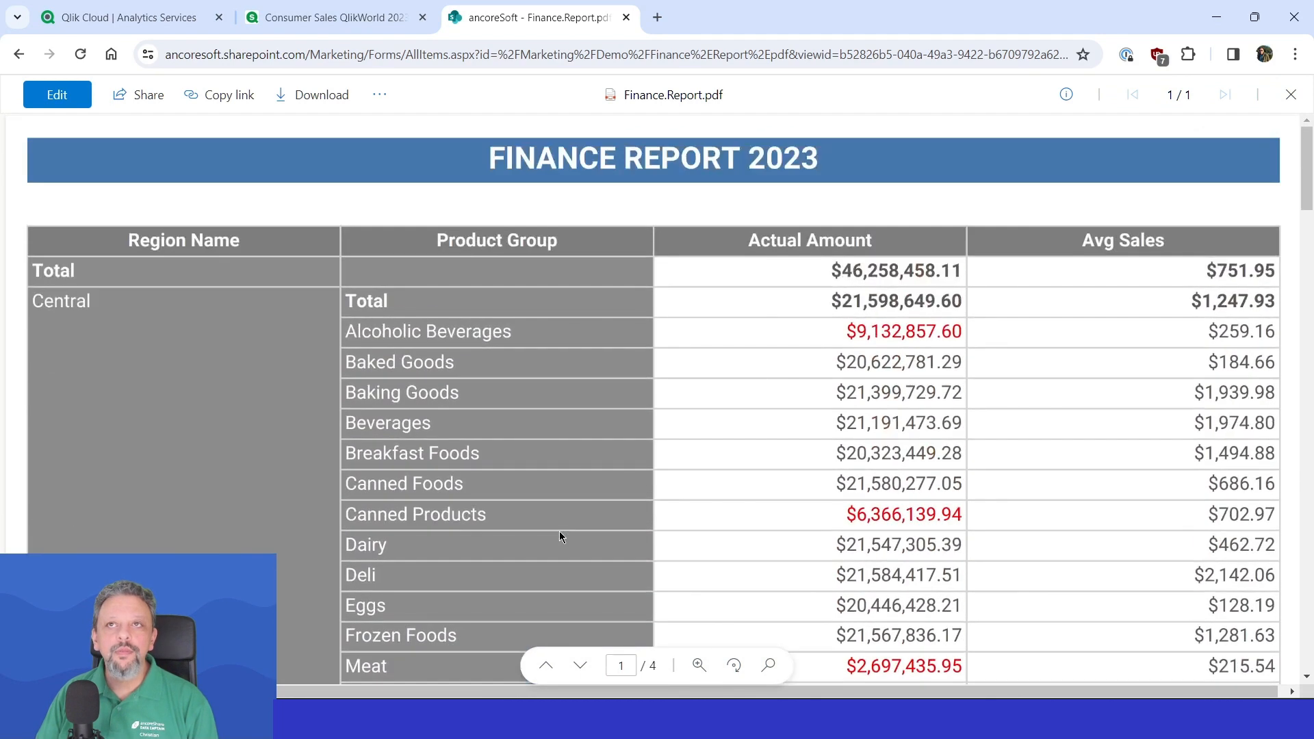